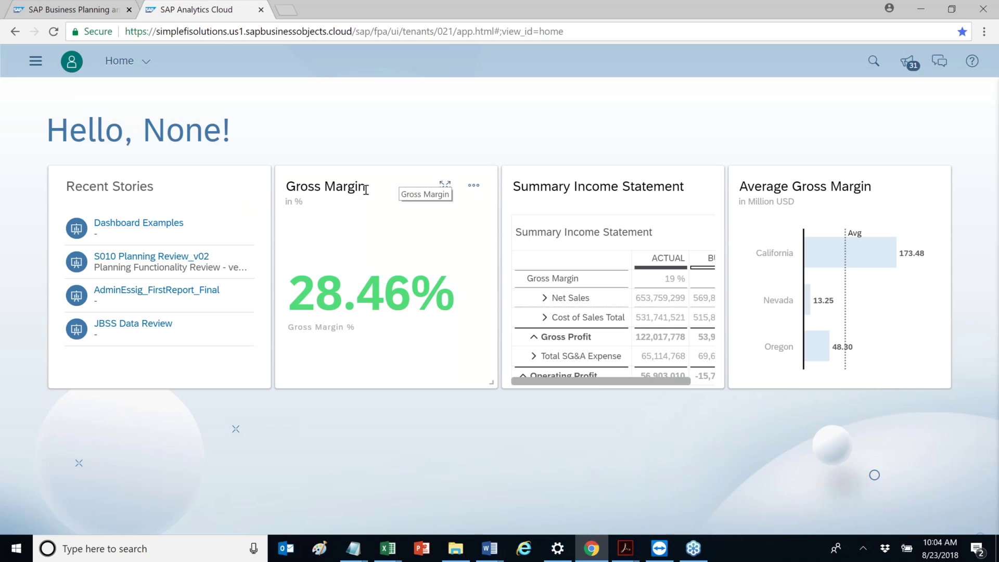
# Review the available options for creating content, browsing, security, deployment and system administration
pyautogui.click(36, 66)
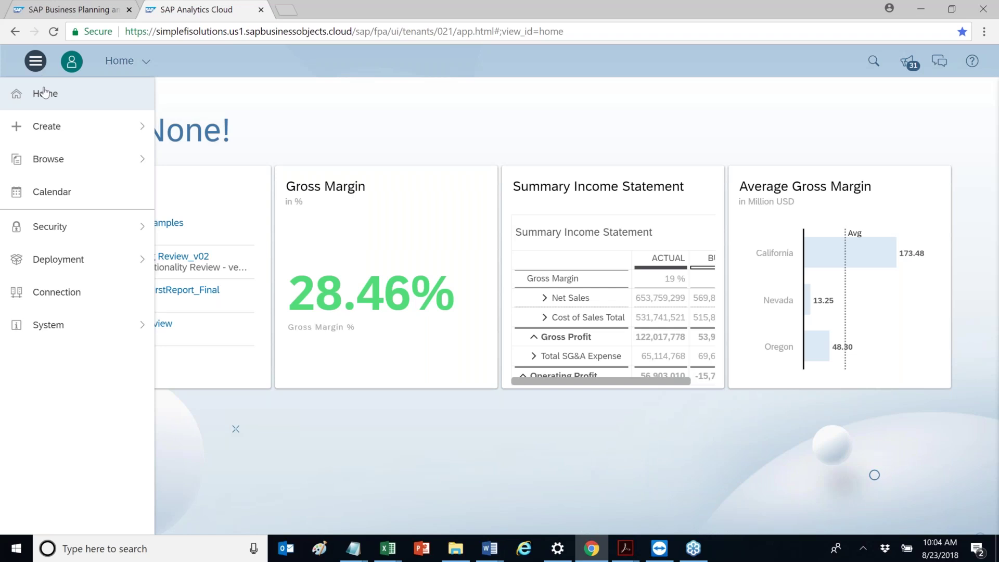
pyautogui.moveTo(60, 119)
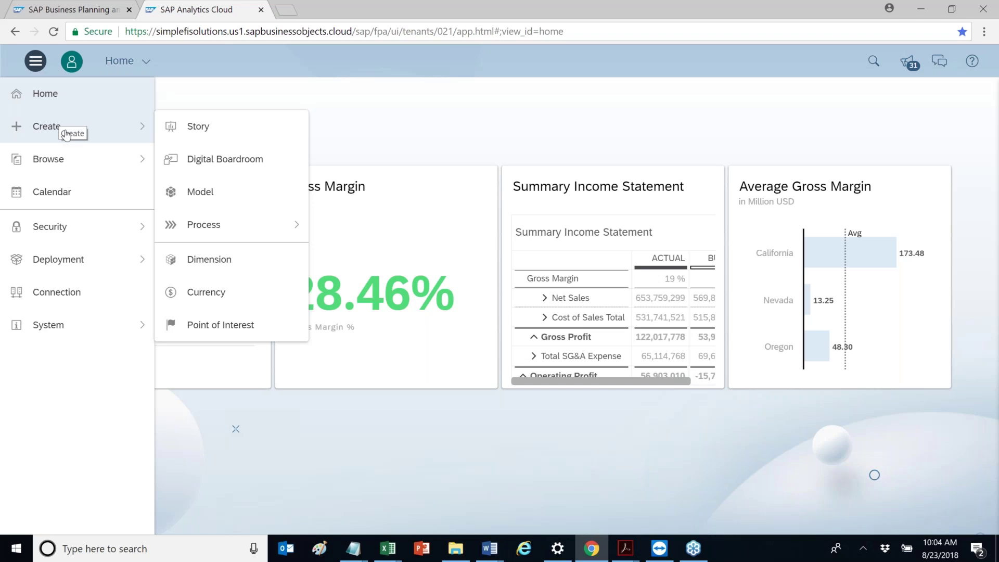
pyautogui.moveTo(229, 229)
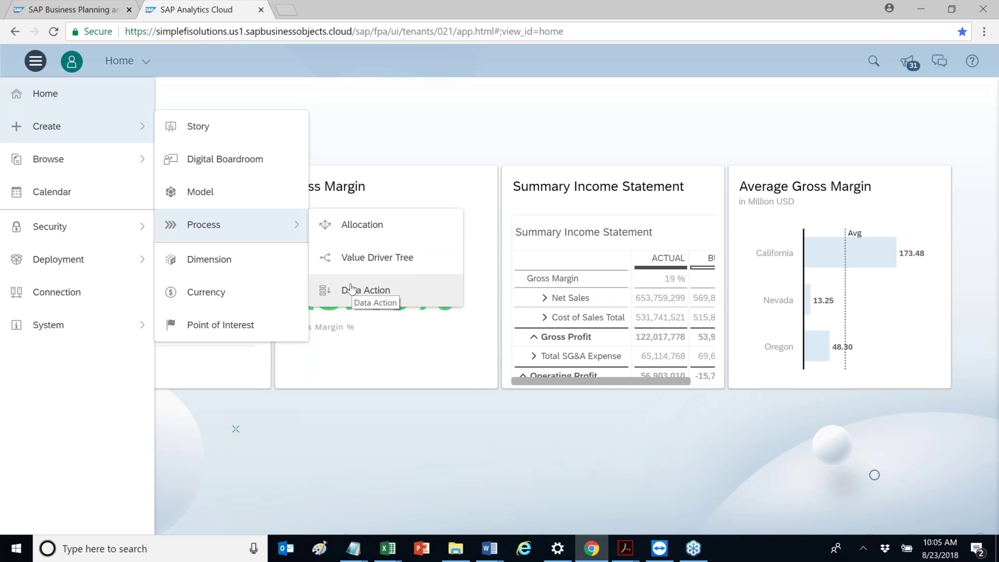
pyautogui.click(129, 165)
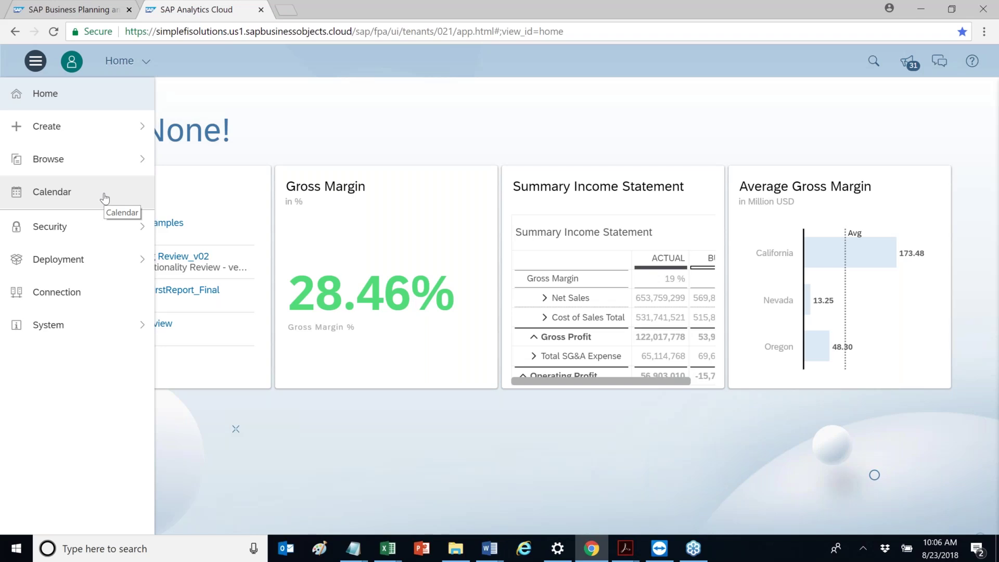
pyautogui.moveTo(91, 230)
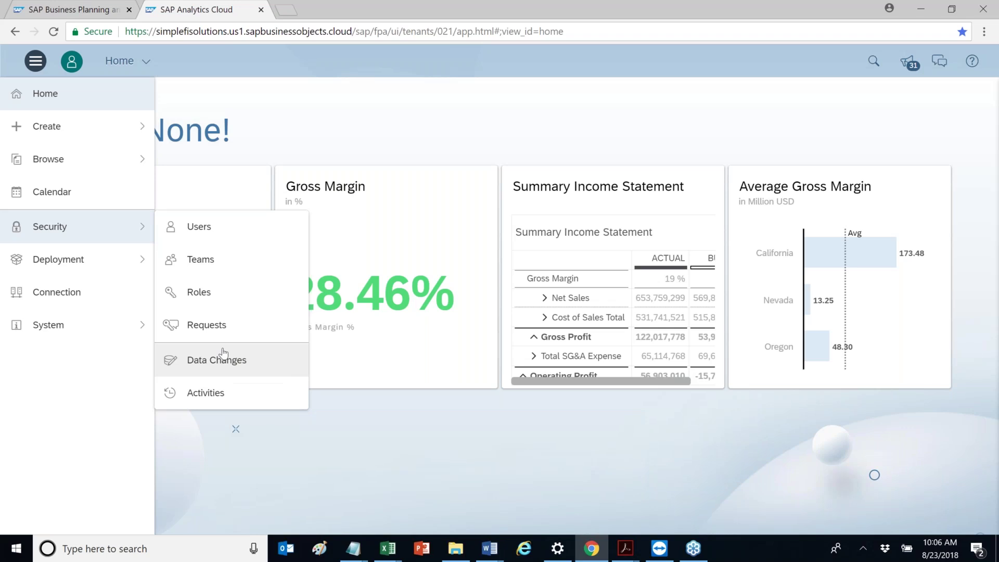
pyautogui.click(86, 265)
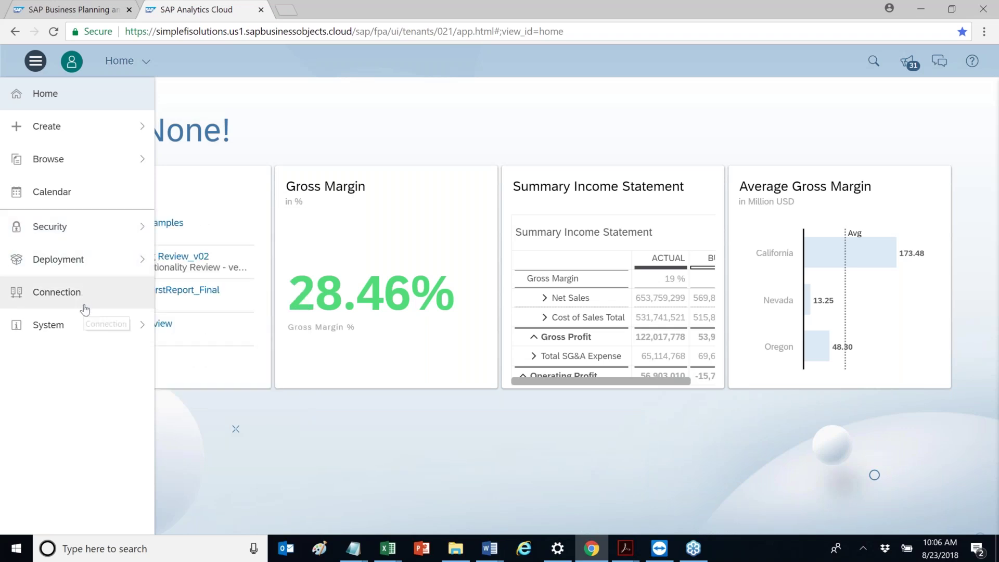
pyautogui.moveTo(85, 333)
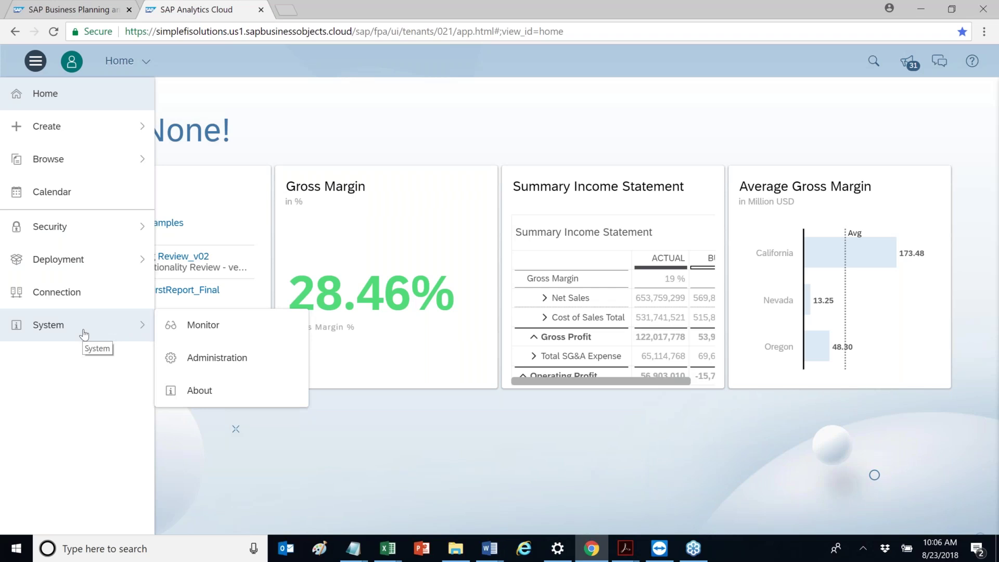
# Browse the existing models and start a new model to examine its datasource connection options
pyautogui.moveTo(107, 164)
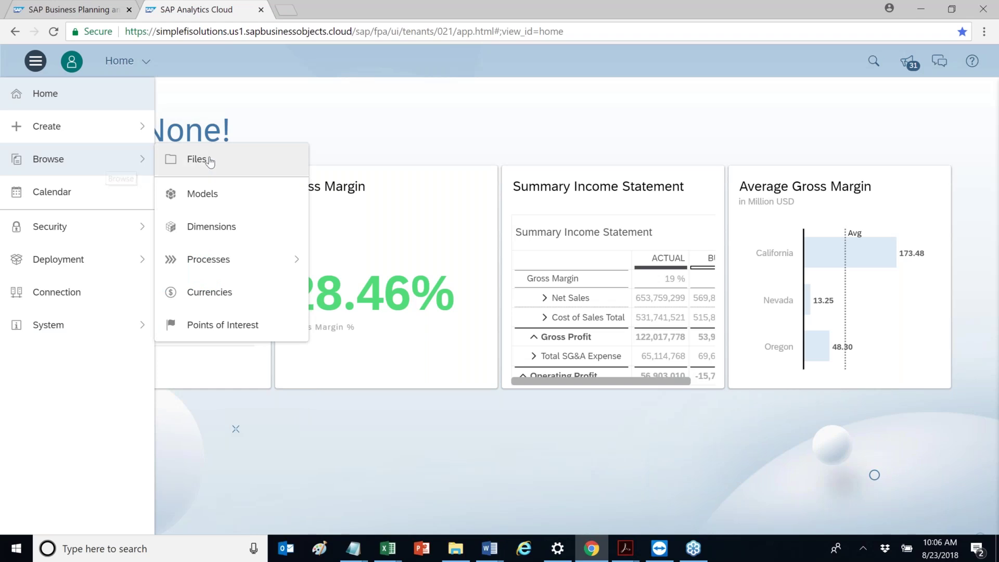
pyautogui.click(203, 208)
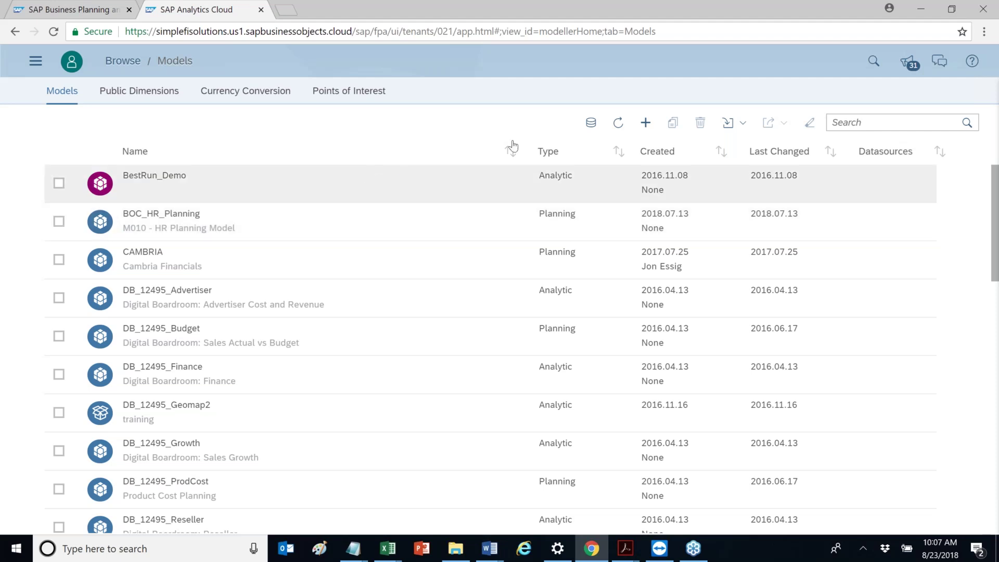
pyautogui.click(647, 125)
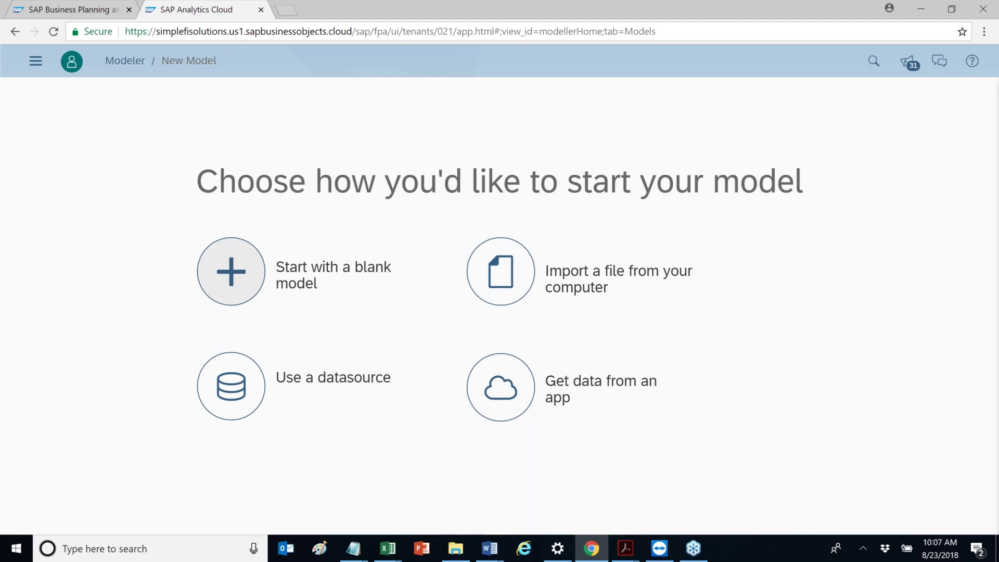
pyautogui.click(255, 394)
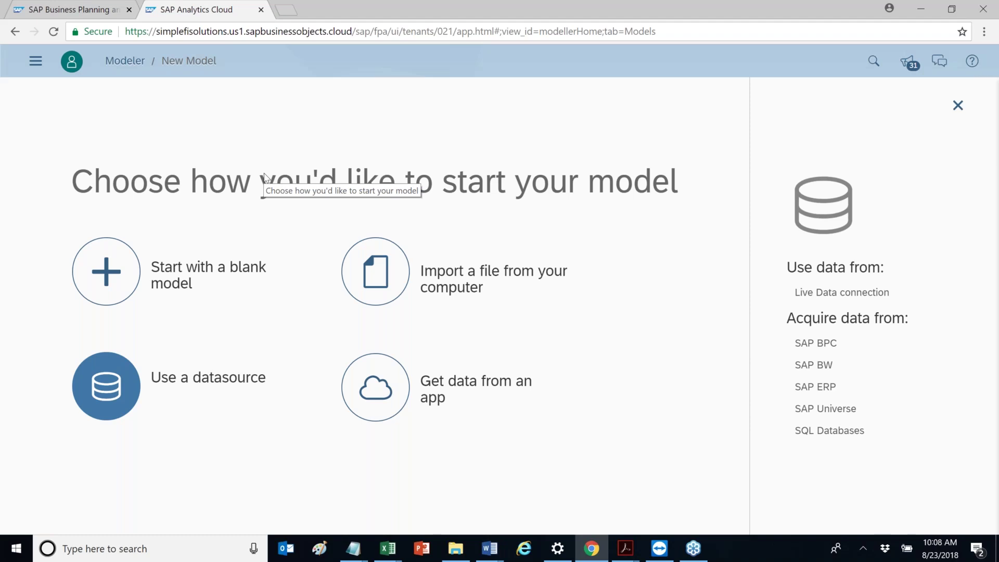
# Return to the home screen and open the Dashboard Examples story to view its Region and Product page
pyautogui.click(35, 63)
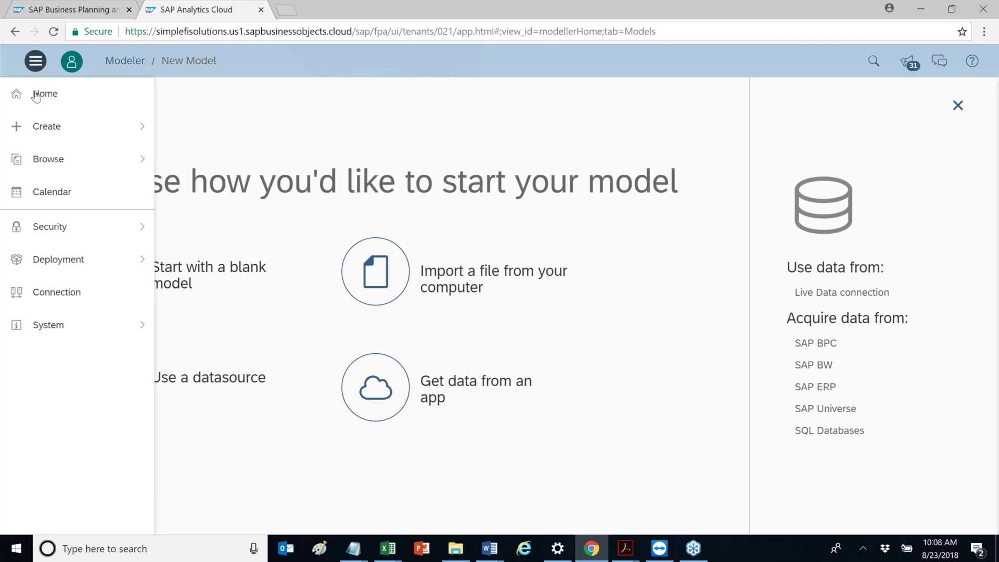
pyautogui.moveTo(74, 160)
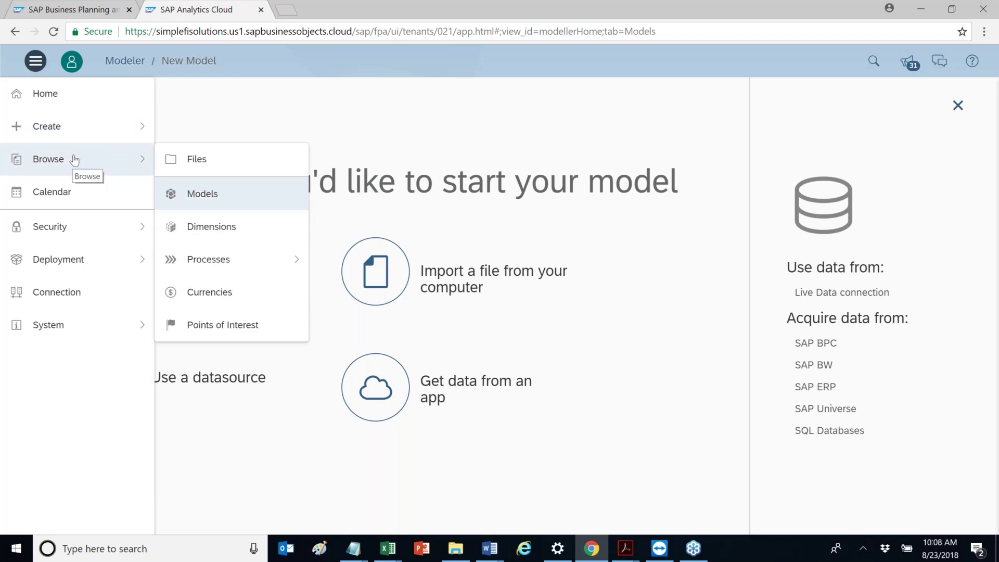
pyautogui.moveTo(74, 133)
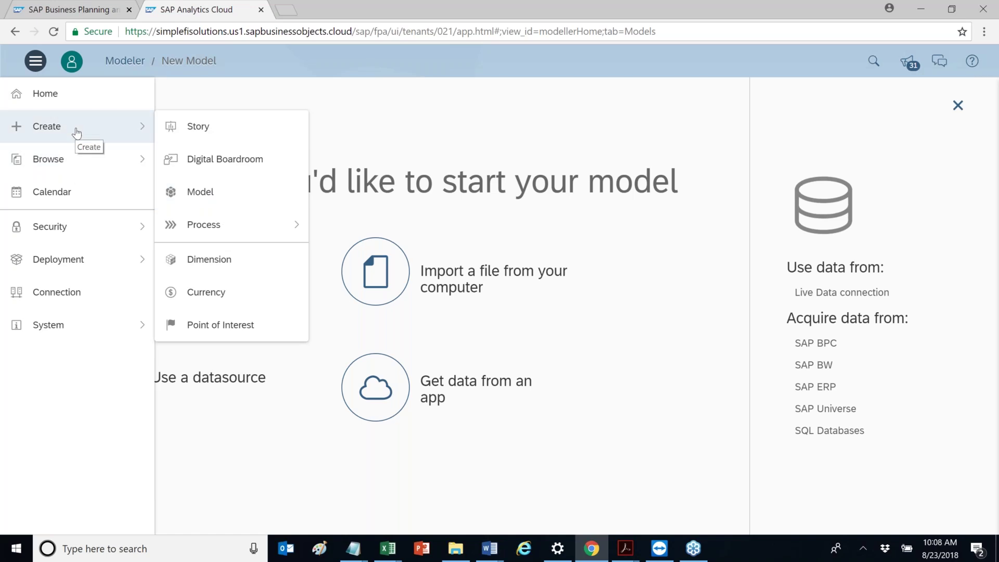
pyautogui.click(41, 93)
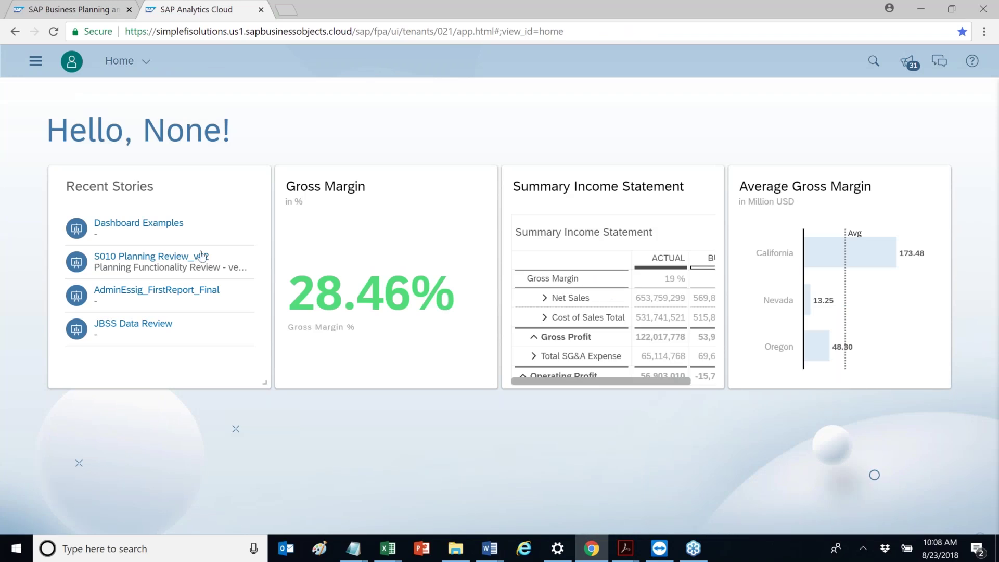
pyautogui.click(152, 224)
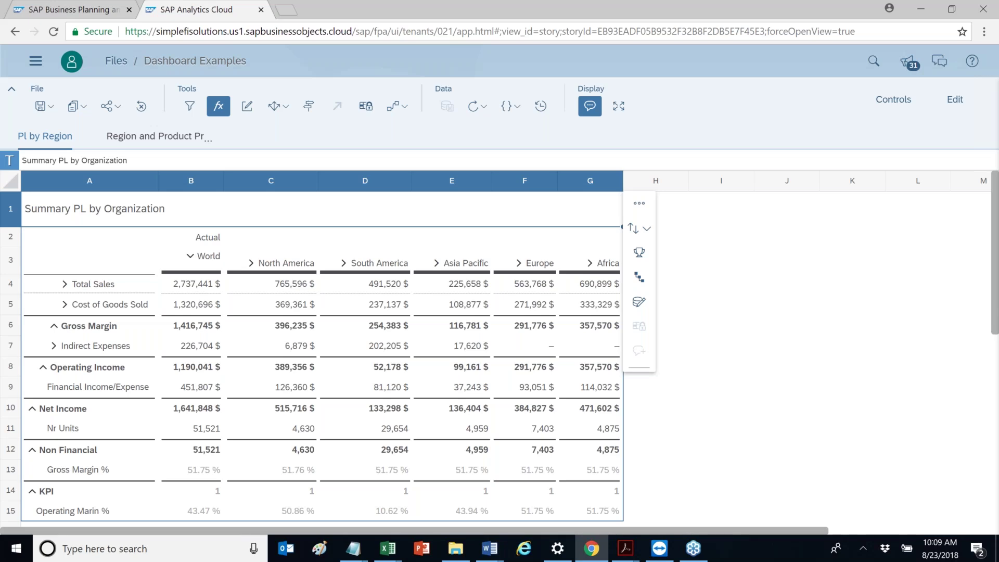
pyautogui.click(126, 136)
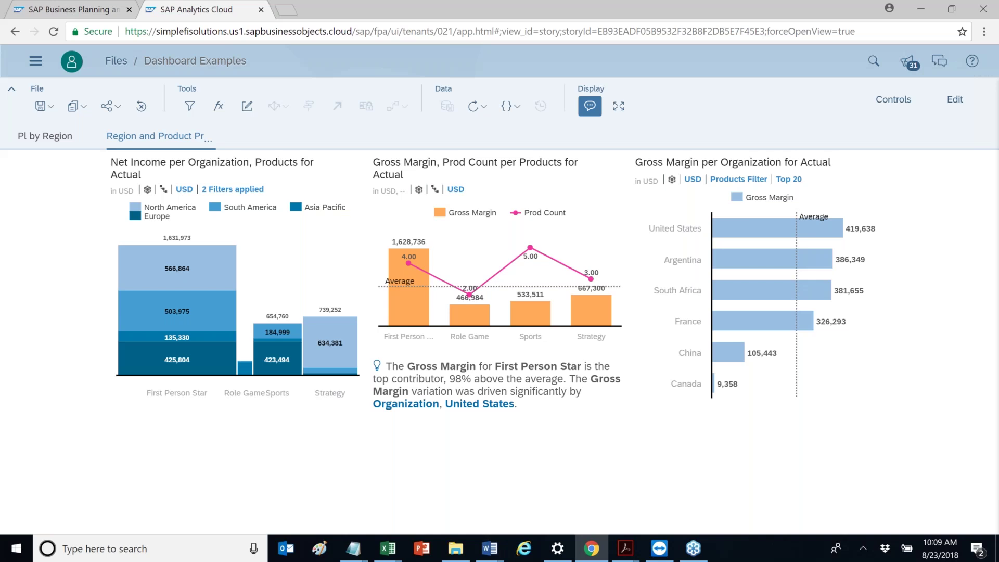
pyautogui.click(36, 63)
pyautogui.click(83, 159)
pyautogui.click(108, 128)
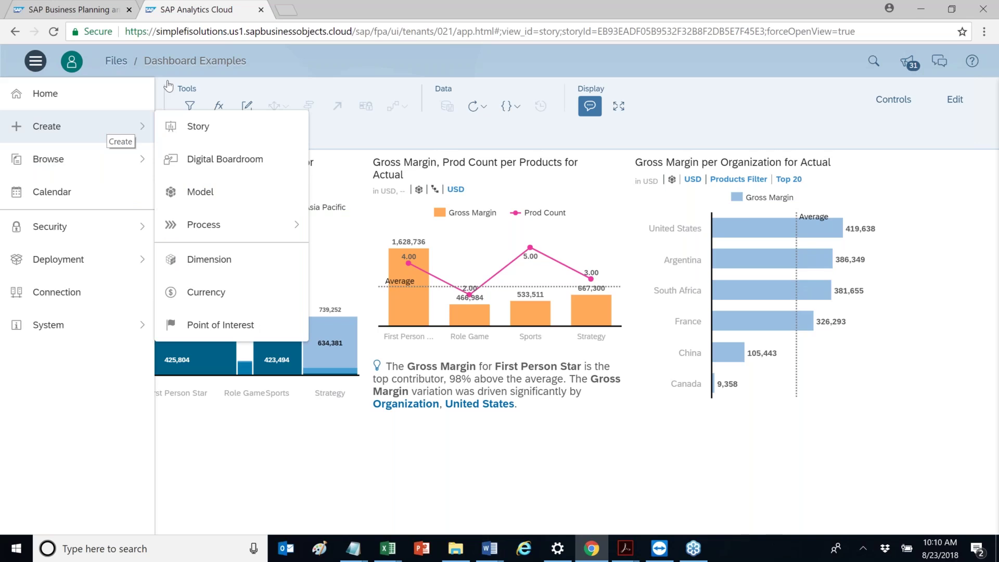
pyautogui.click(223, 62)
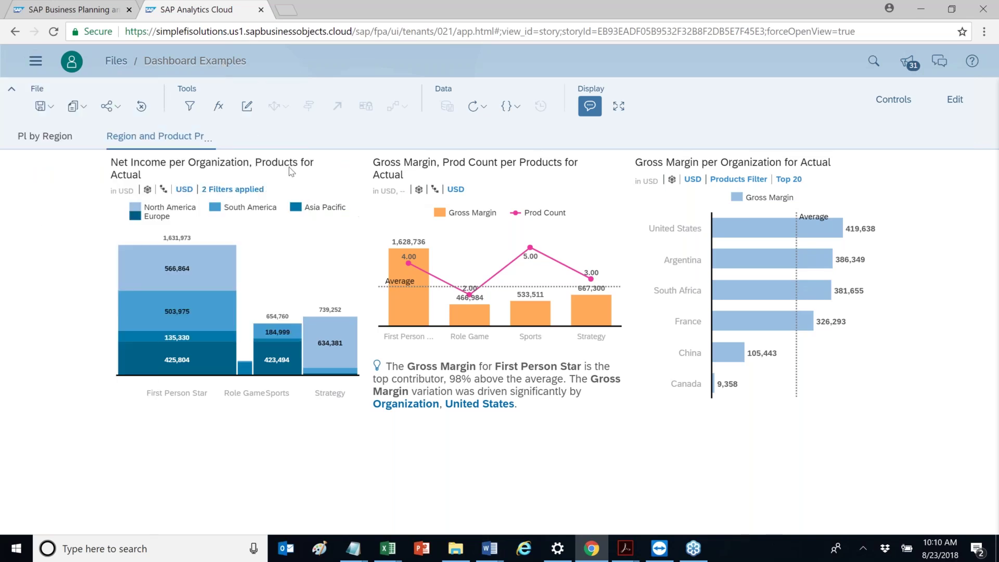
# Create a new story that starts with a grid page
pyautogui.click(34, 63)
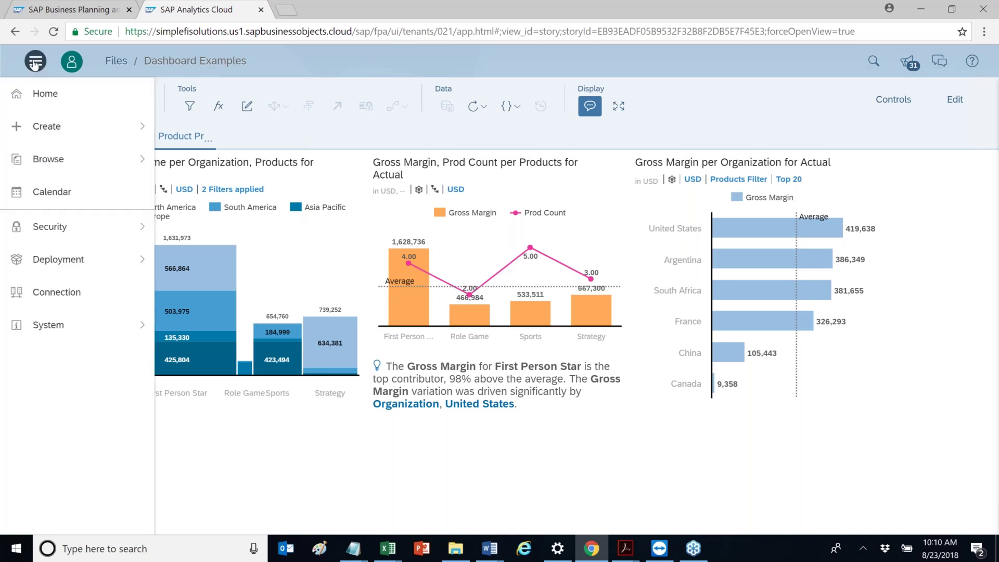
pyautogui.click(104, 157)
pyautogui.click(97, 133)
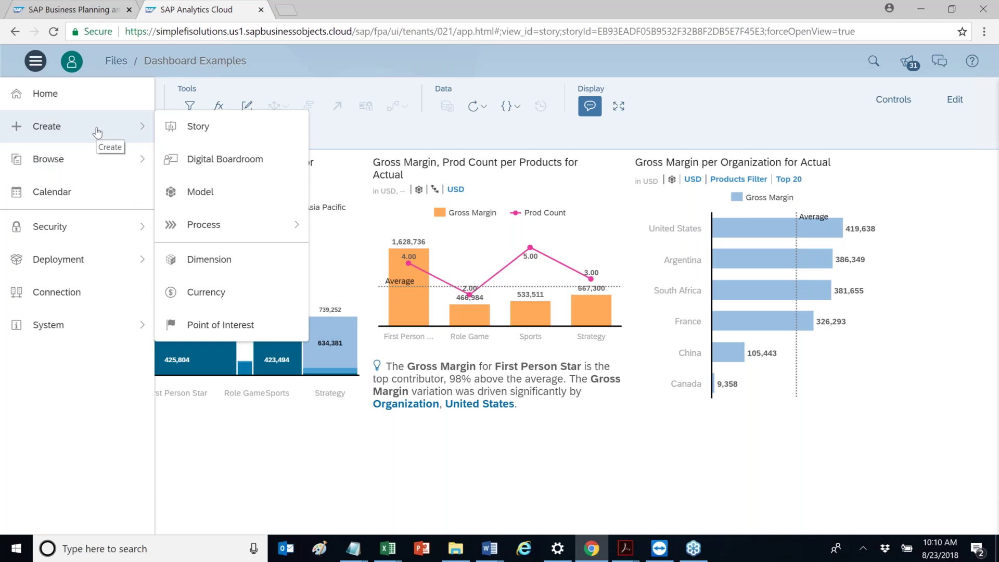
pyautogui.click(220, 129)
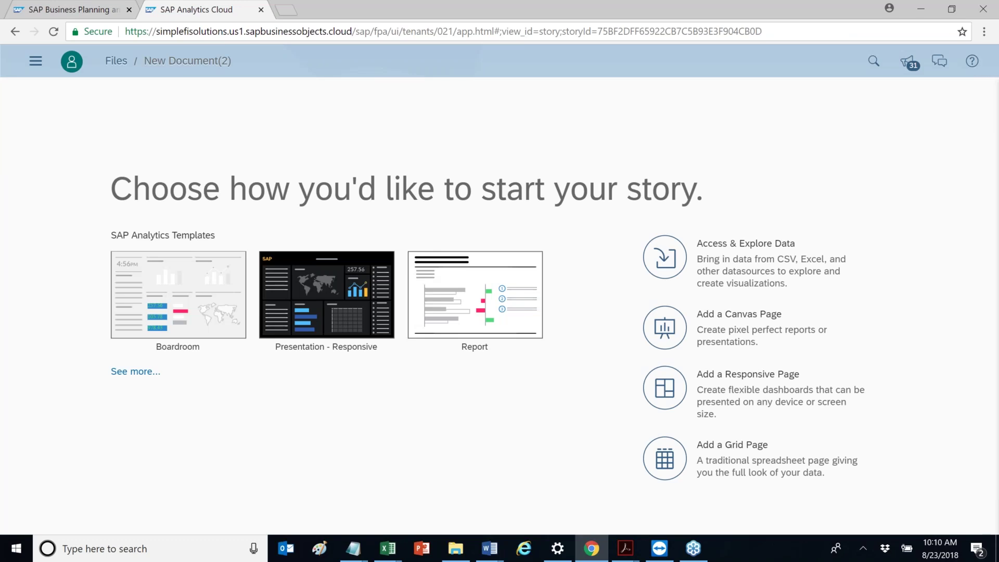
pyautogui.click(669, 465)
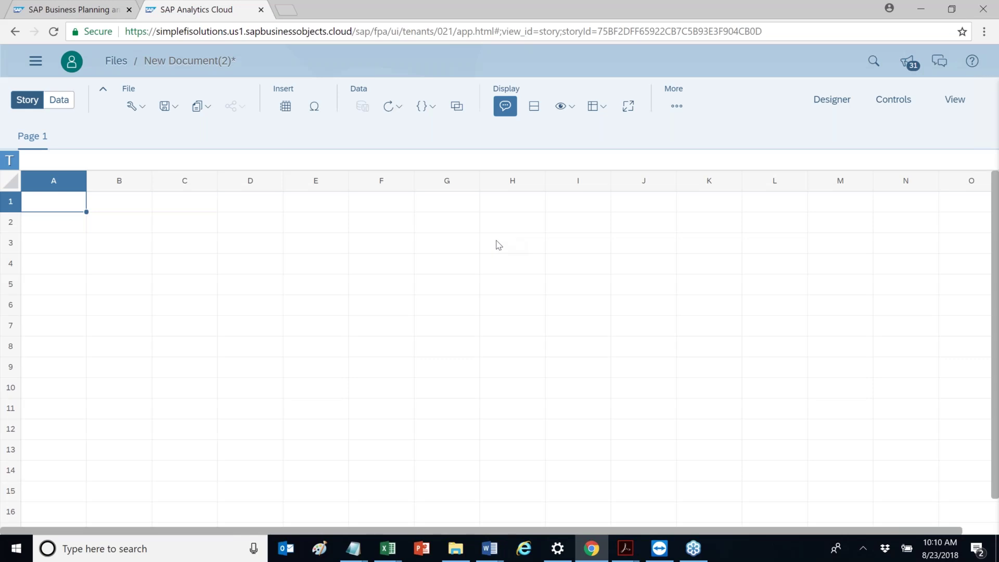
# Insert a table based on the PnL100_Admin000 model into the grid page
pyautogui.click(286, 106)
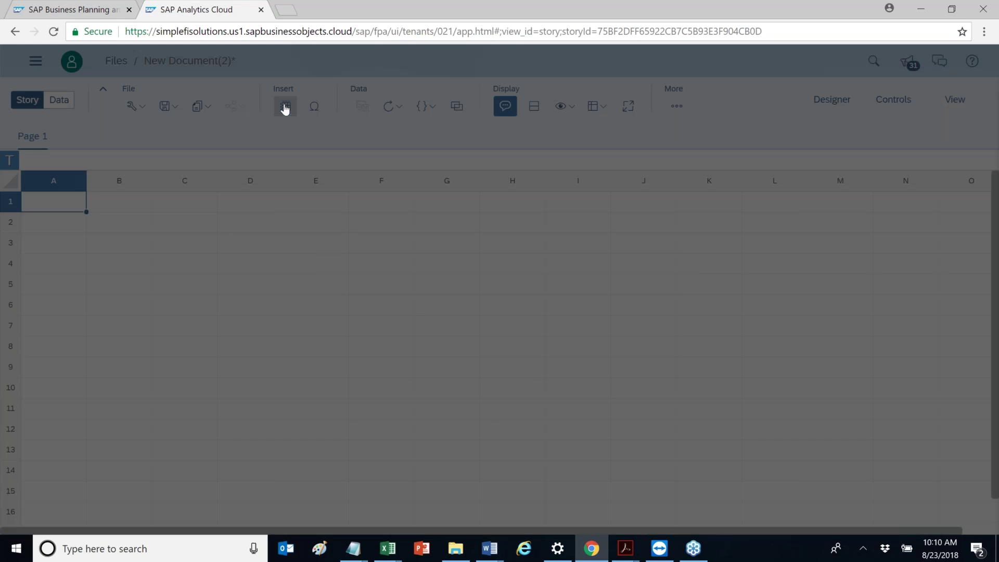
pyautogui.click(412, 305)
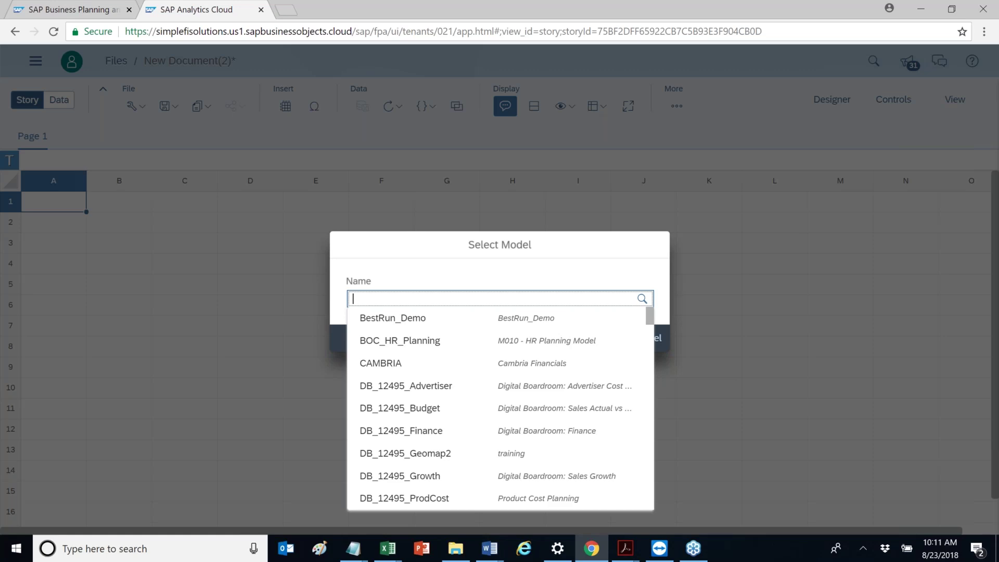
pyautogui.write('ADMIN')
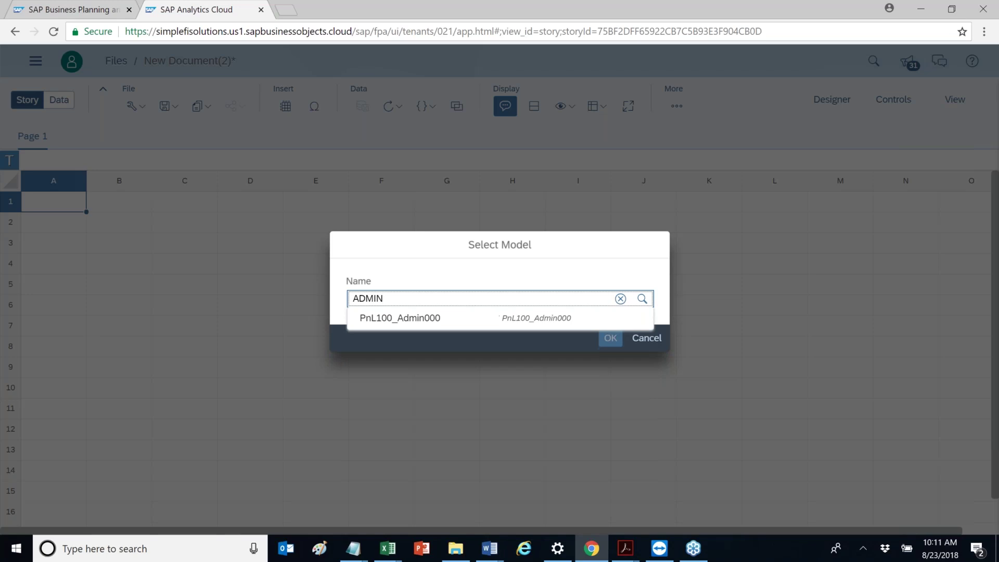
pyautogui.click(400, 318)
pyautogui.click(610, 338)
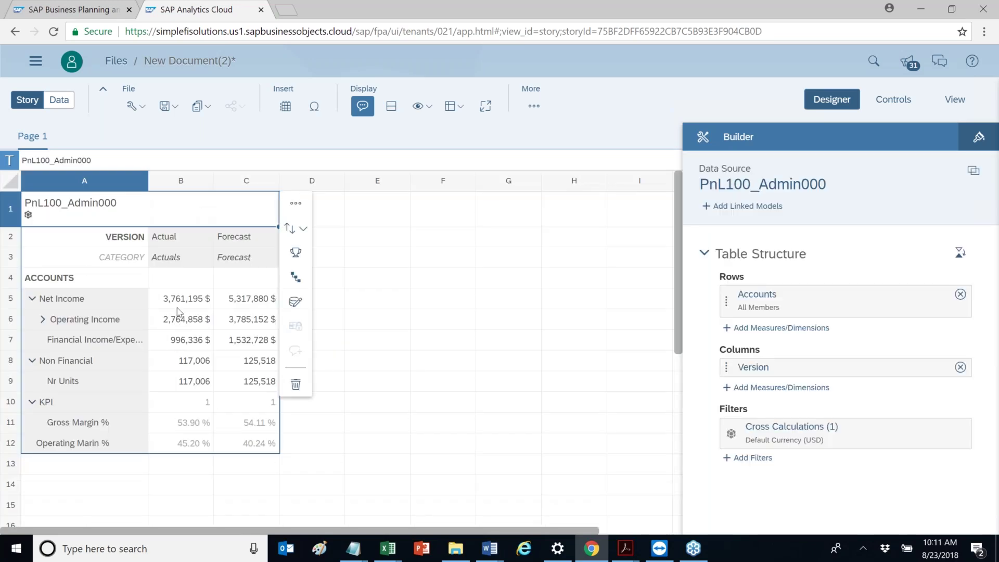
# Add the Time dimension to the table's columns beneath Version
pyautogui.click(180, 299)
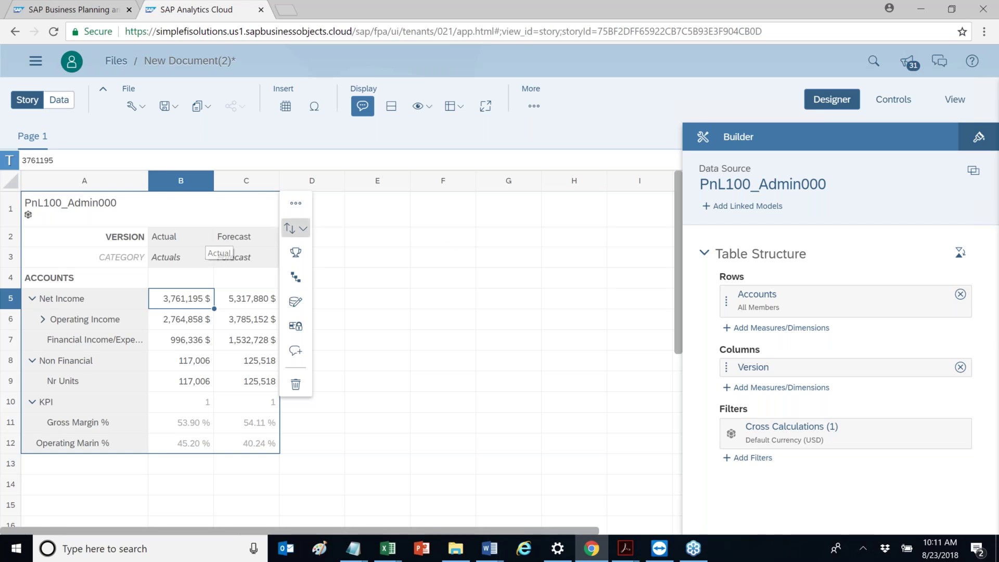
pyautogui.moveTo(823, 314)
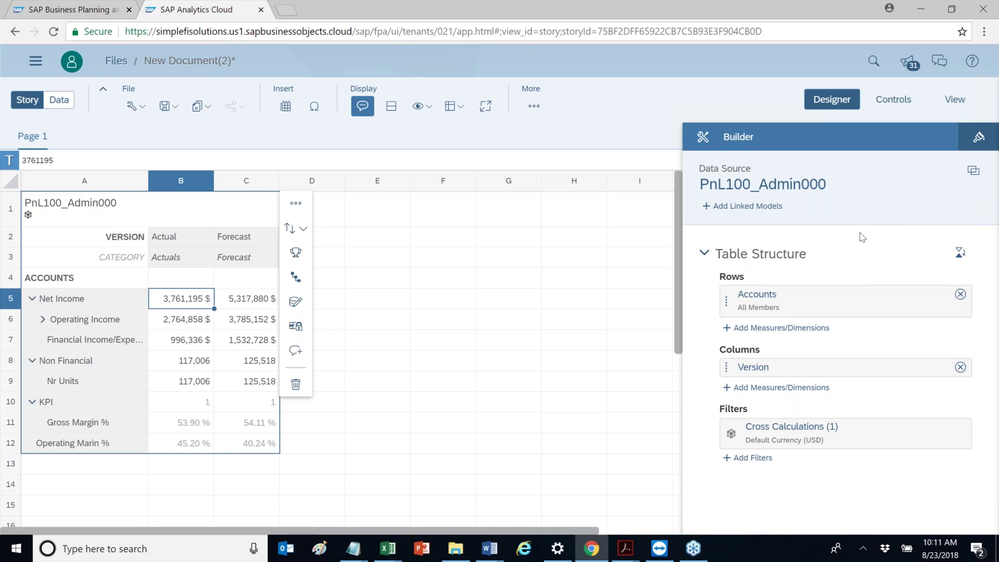
pyautogui.moveTo(778, 308)
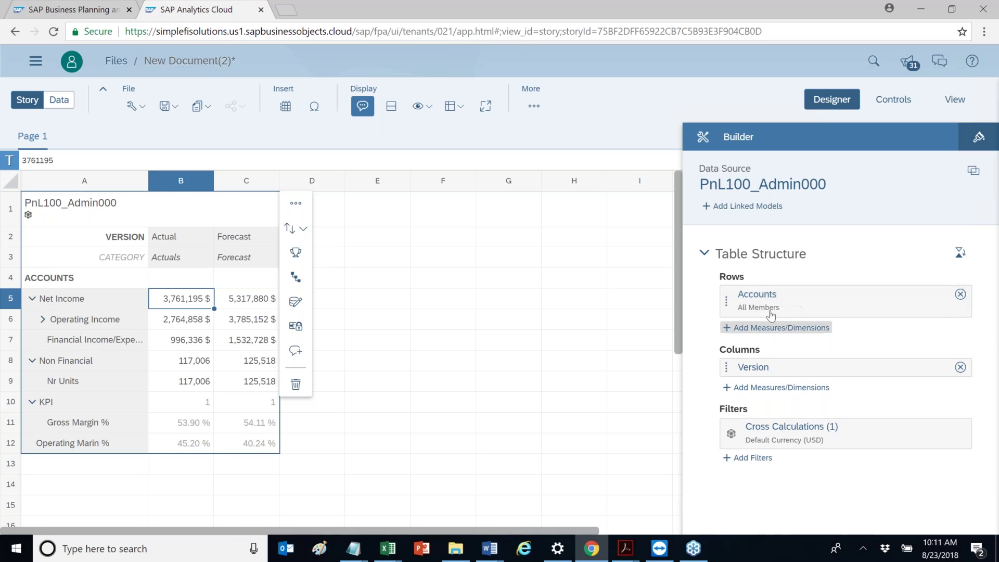
pyautogui.moveTo(784, 368)
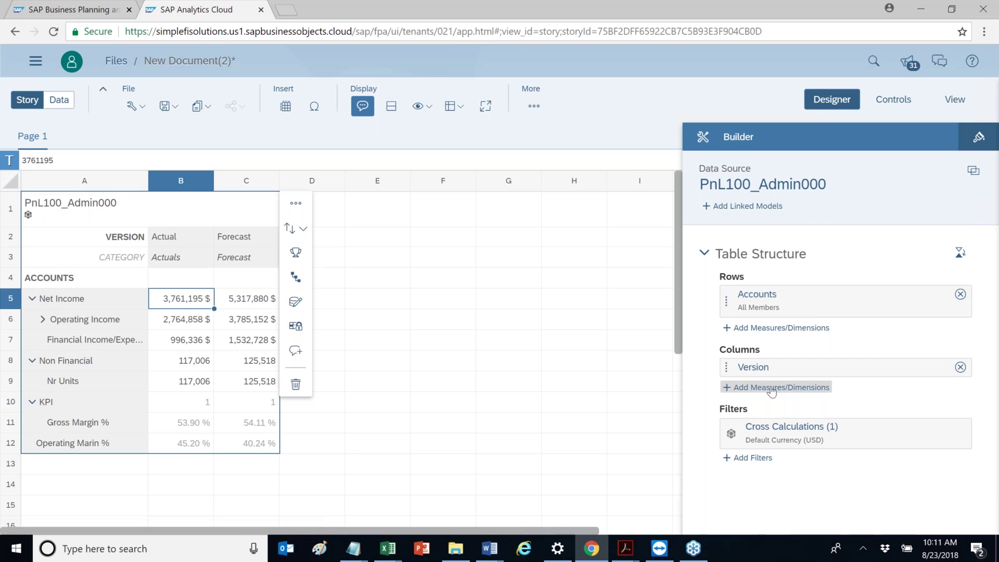
pyautogui.click(772, 389)
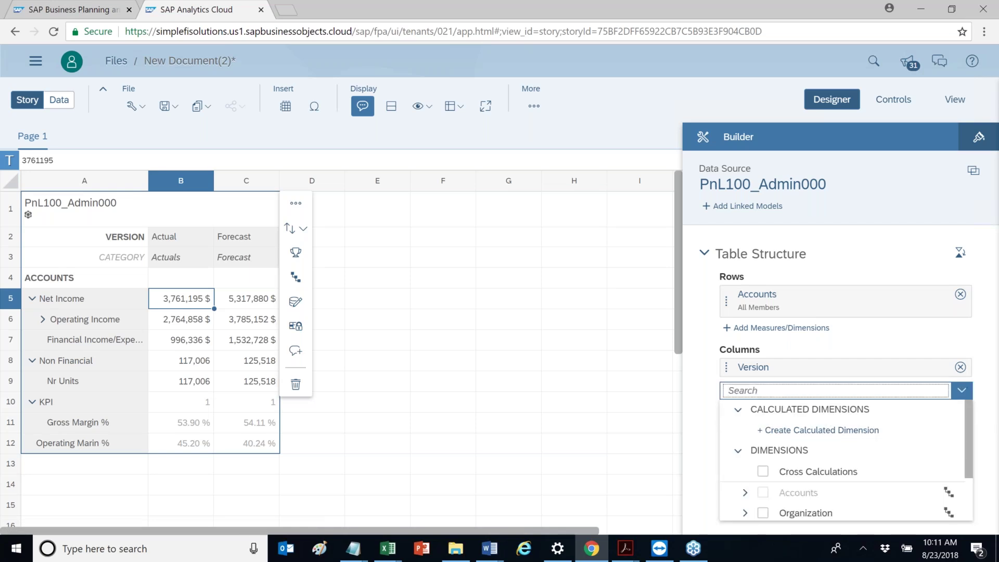
pyautogui.write('TIME')
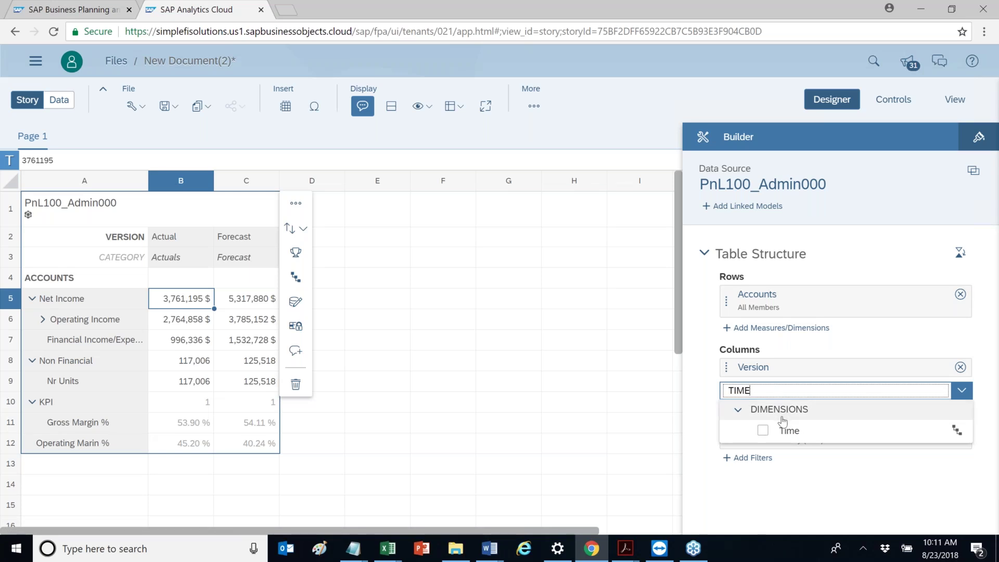
pyautogui.click(787, 435)
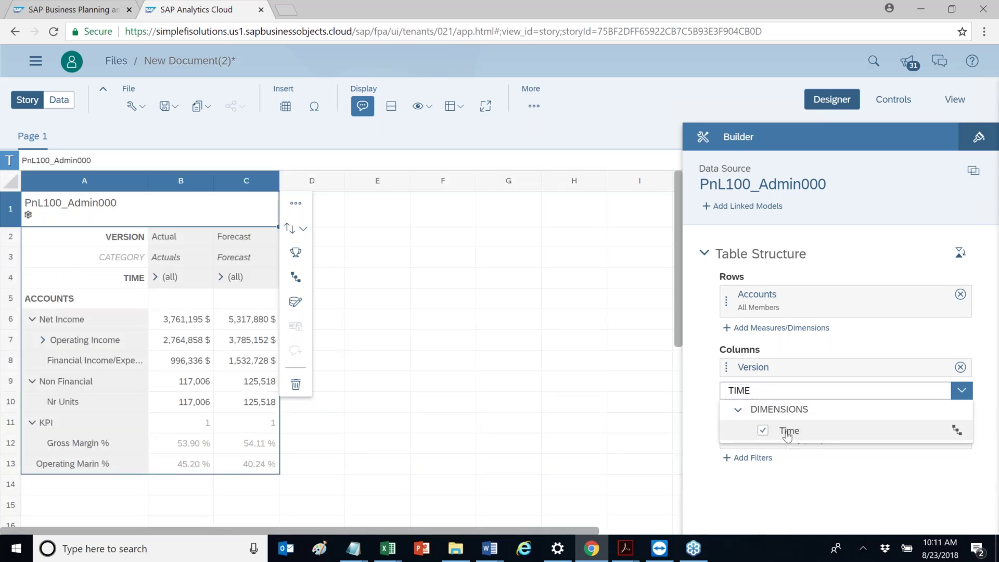
pyautogui.click(691, 396)
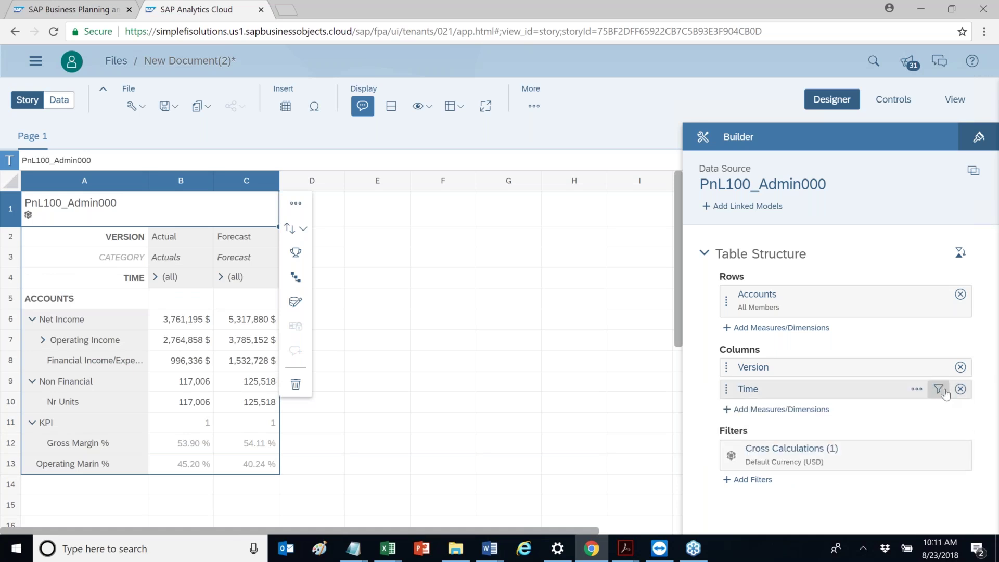
# Filter the table's Time dimension by member to show only 2017
pyautogui.click(941, 390)
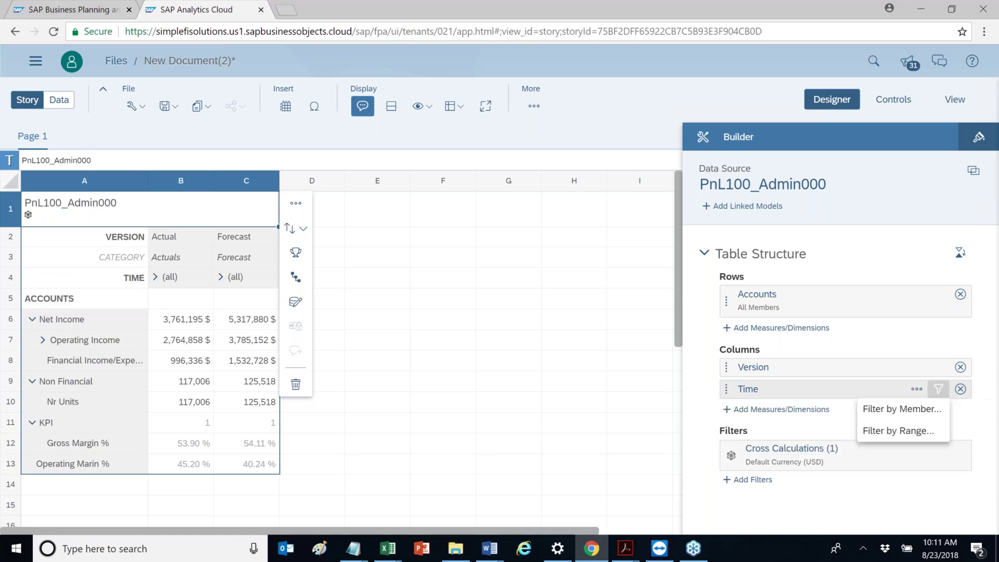
pyautogui.click(925, 408)
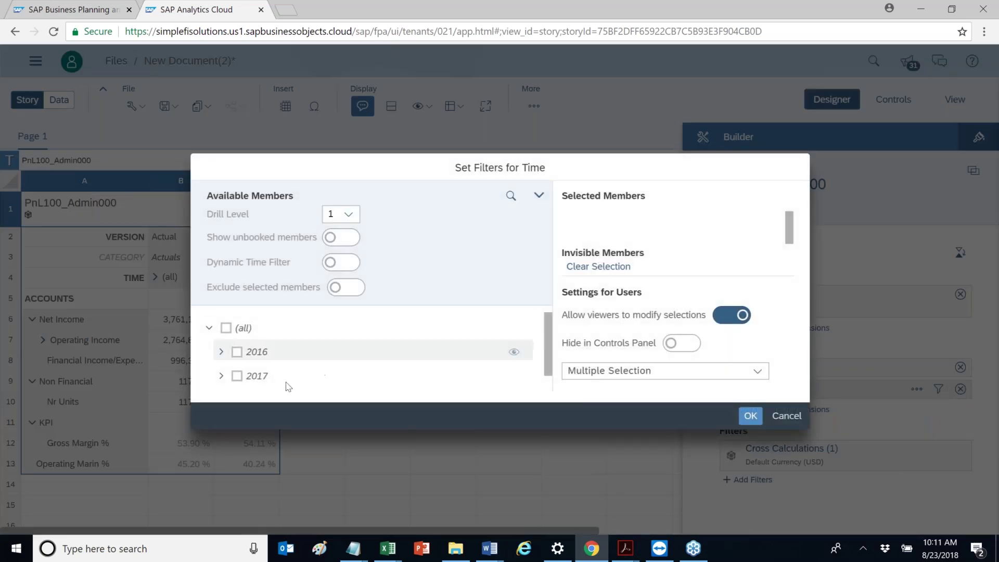
pyautogui.click(237, 376)
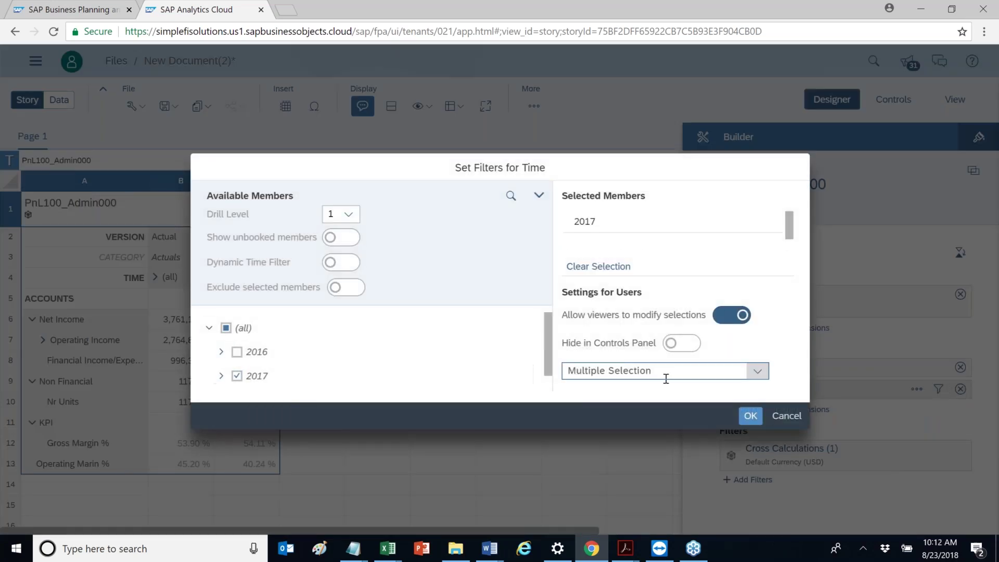
pyautogui.click(750, 416)
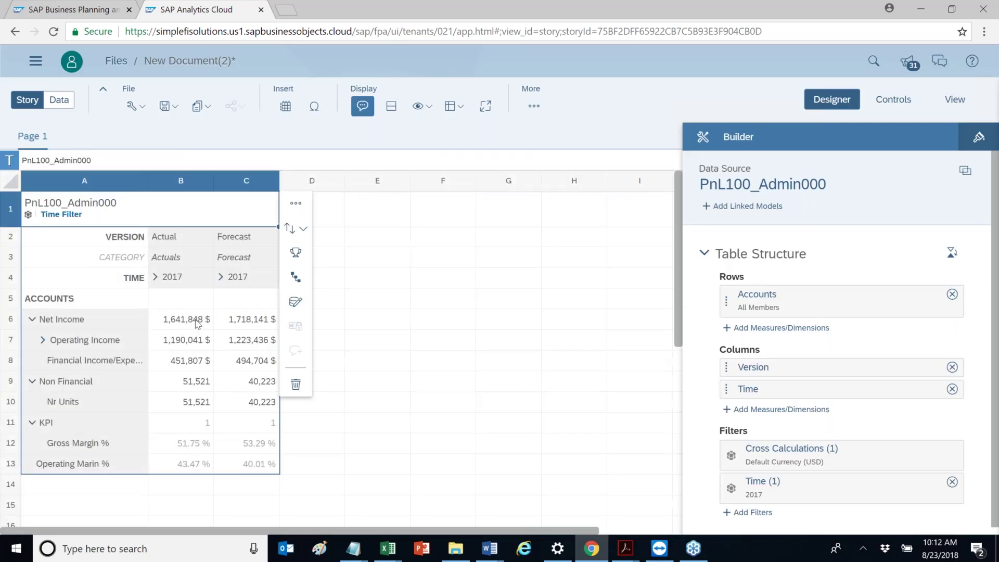
# Try filtering the table's Version dimension to Actual only, and restore the Forecast column
pyautogui.click(197, 323)
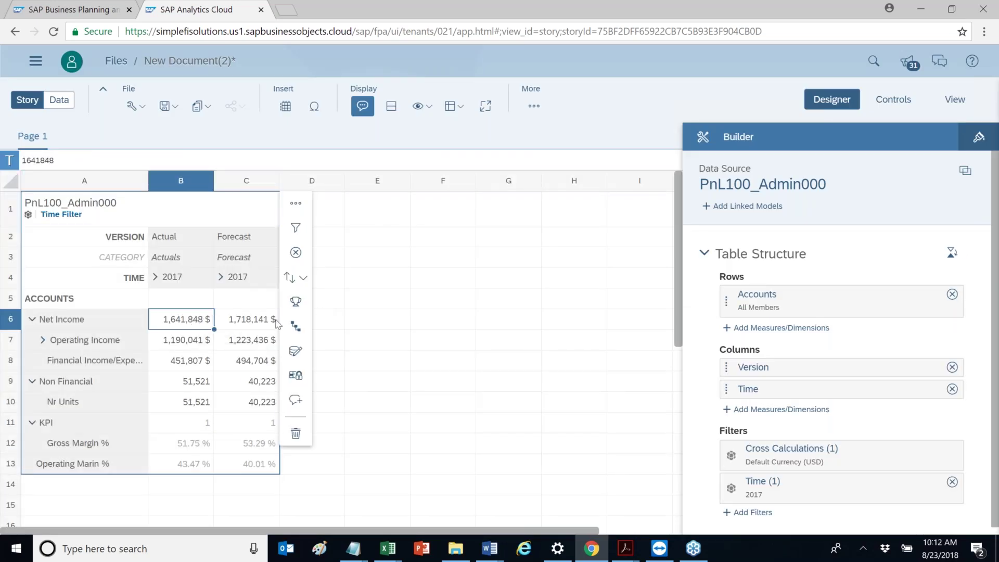
pyautogui.click(200, 238)
pyautogui.click(231, 239)
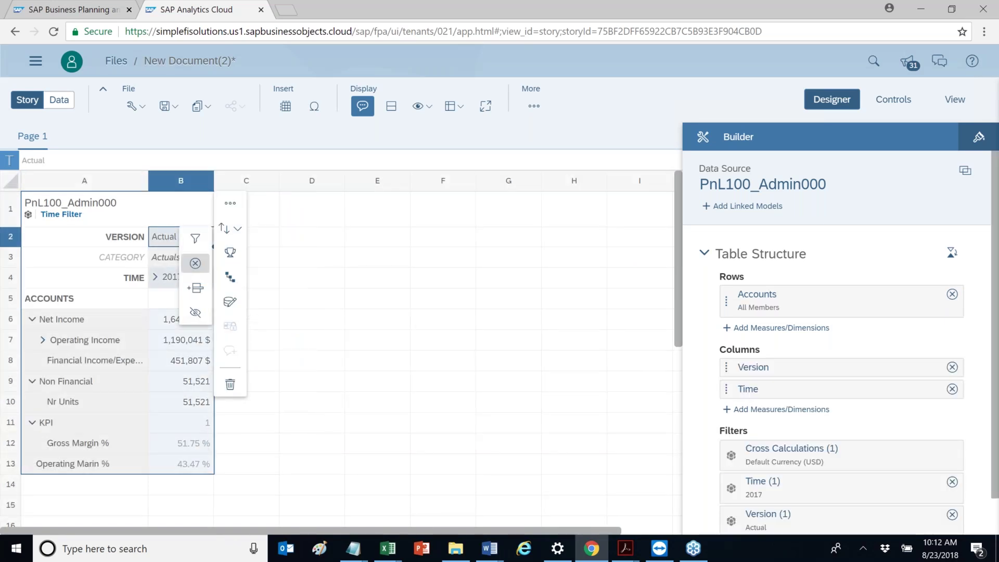
pyautogui.click(197, 265)
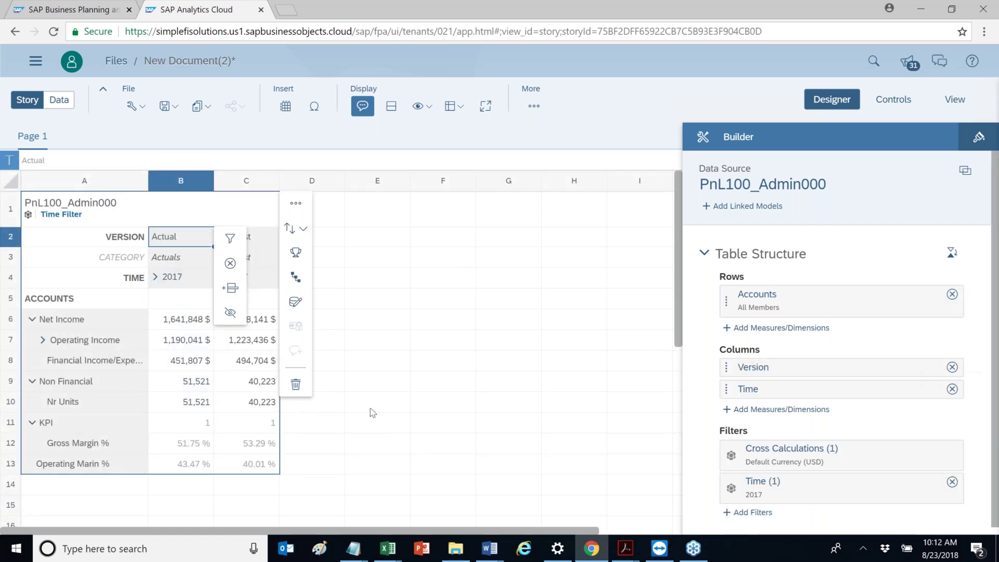
# Apply the Report-Styling template to the table and accept resetting the existing cell styles
pyautogui.click(196, 327)
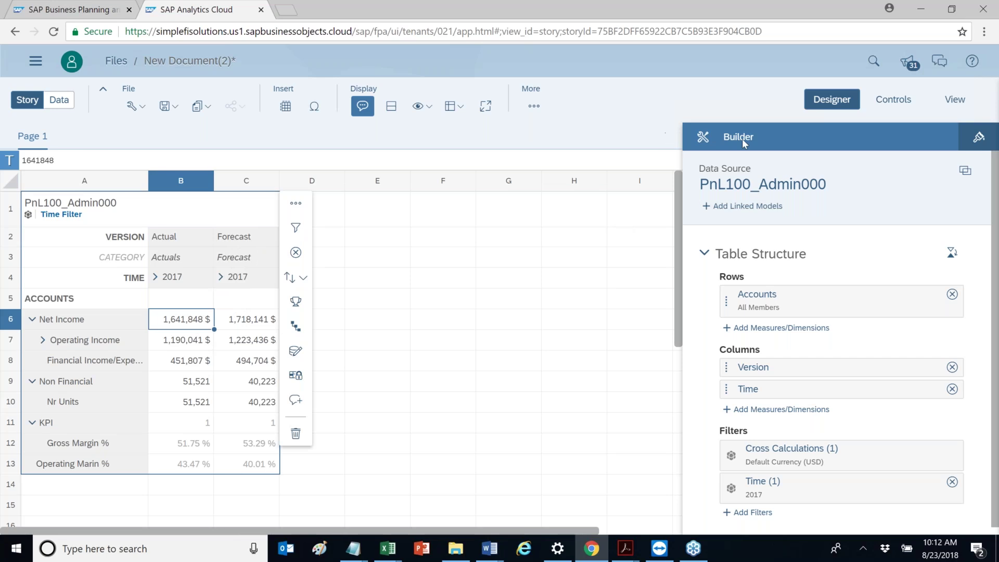
pyautogui.click(964, 142)
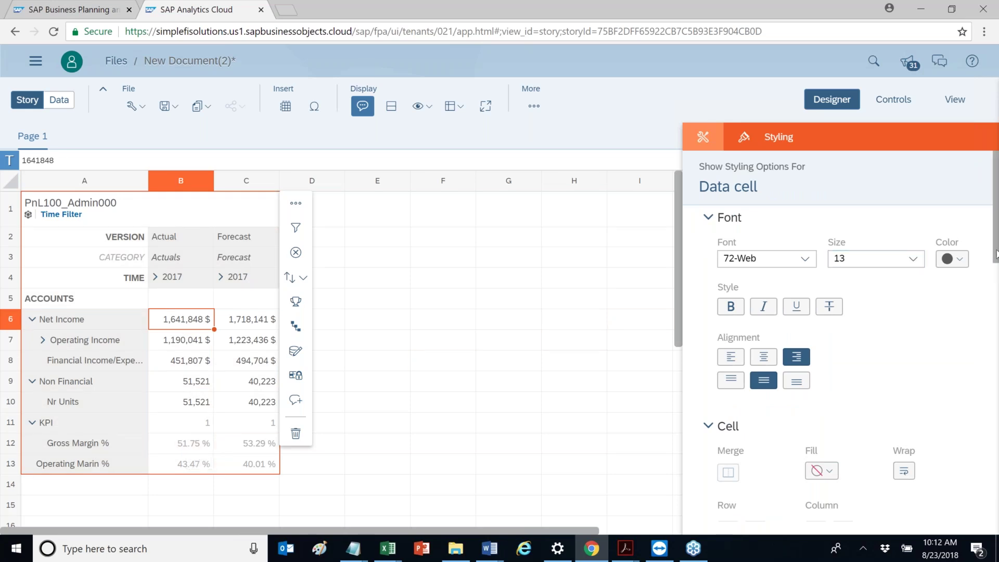
pyautogui.moveTo(996, 256); pyautogui.dragTo(996, 412)
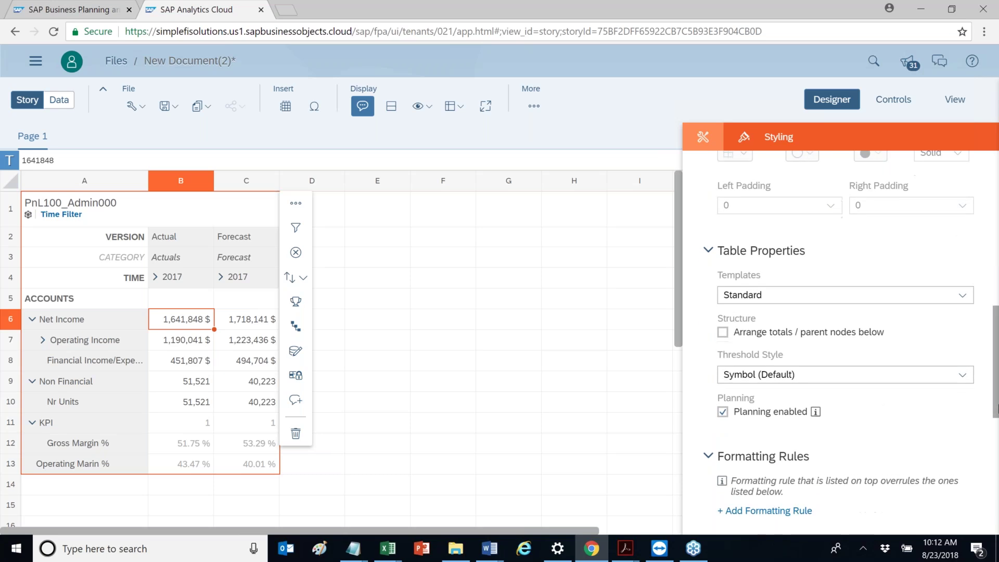
pyautogui.click(818, 301)
pyautogui.click(757, 339)
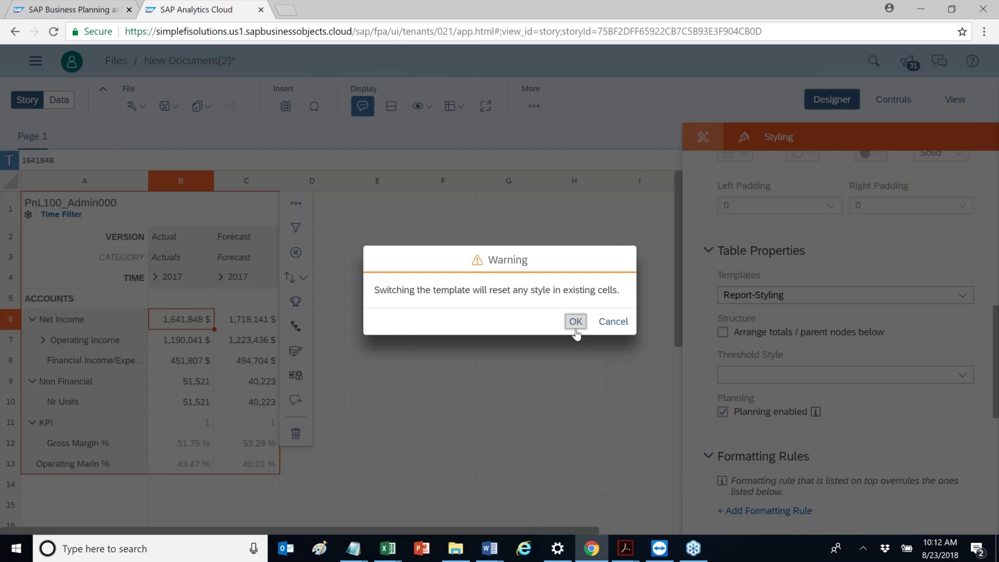
pyautogui.click(575, 323)
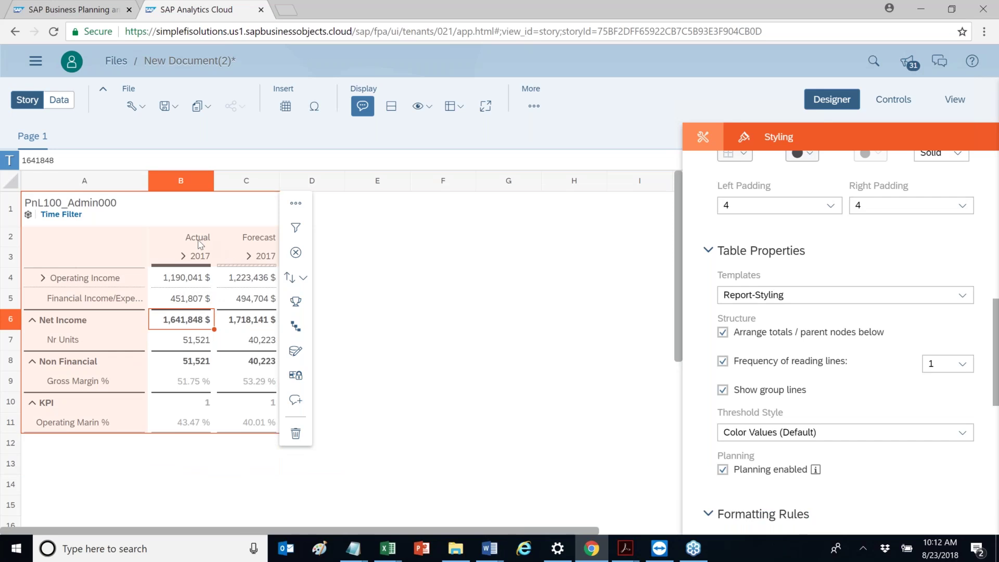
# Add a calculation column after Forecast in the table and title it Variance
pyautogui.click(259, 240)
pyautogui.click(259, 239)
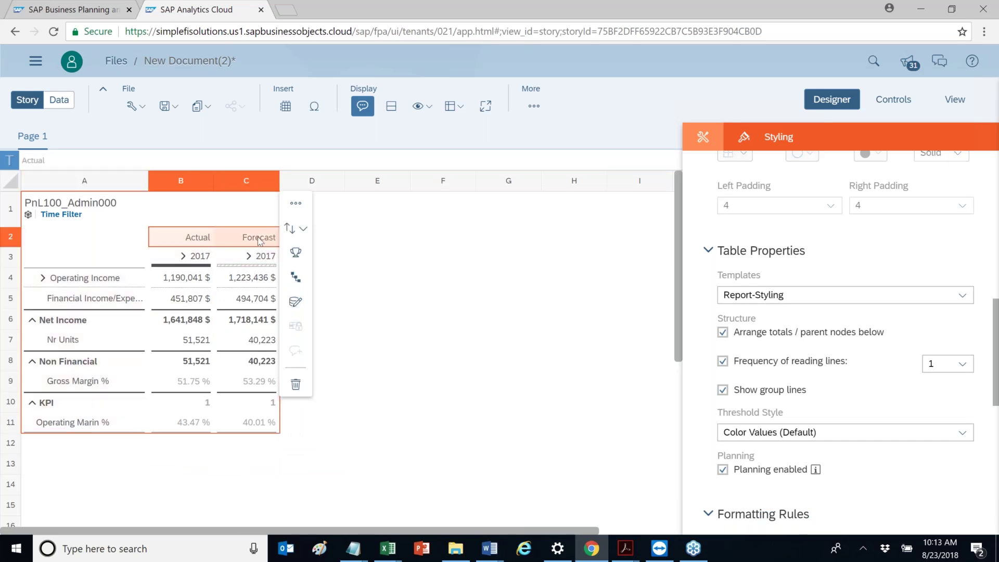
pyautogui.click(259, 240)
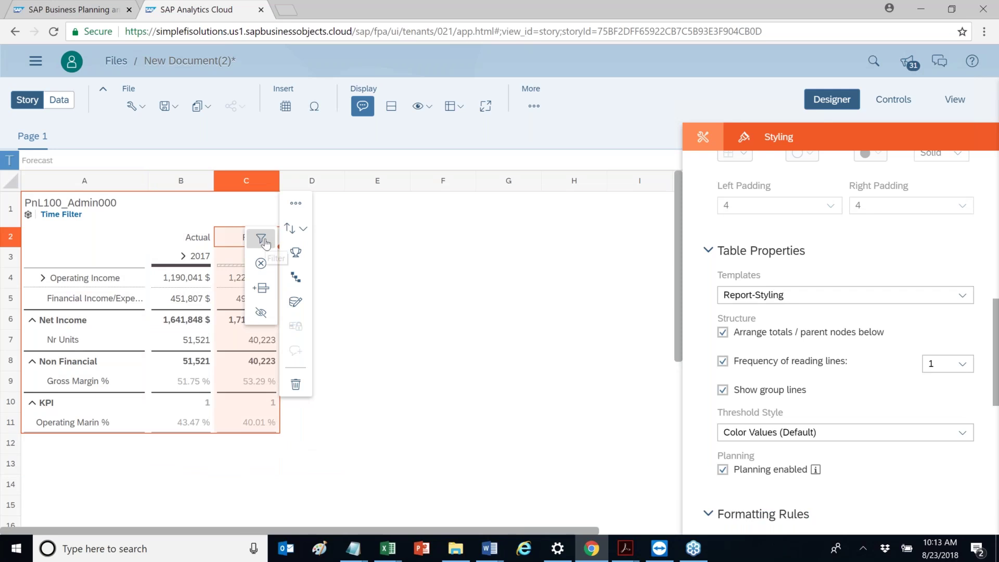
pyautogui.click(263, 289)
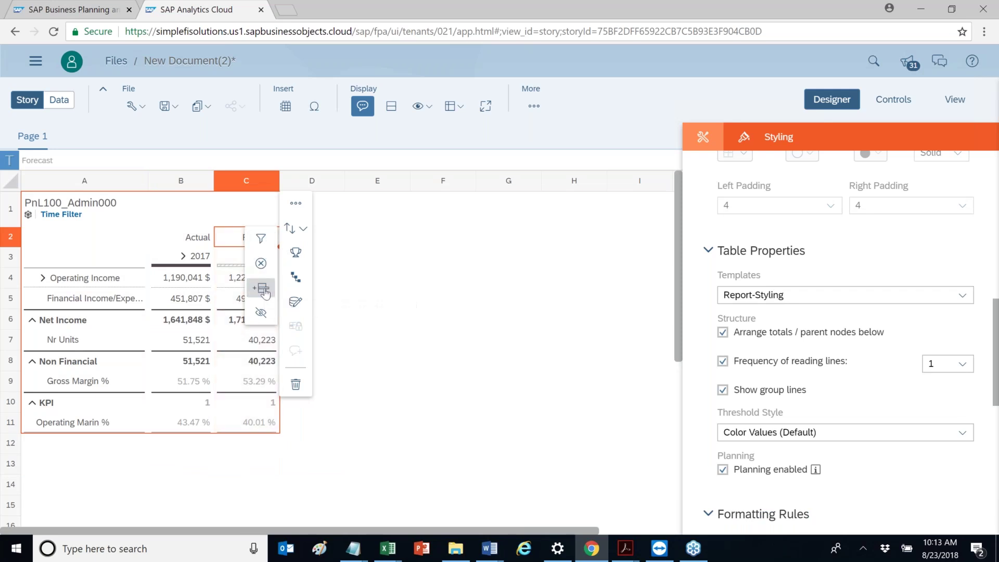
pyautogui.click(325, 240)
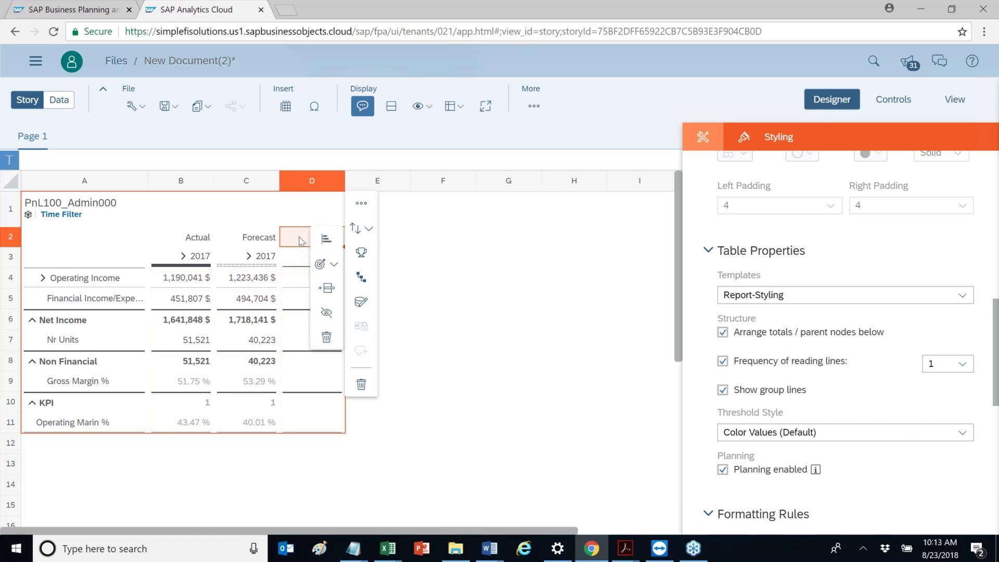
pyautogui.write('Varianc')
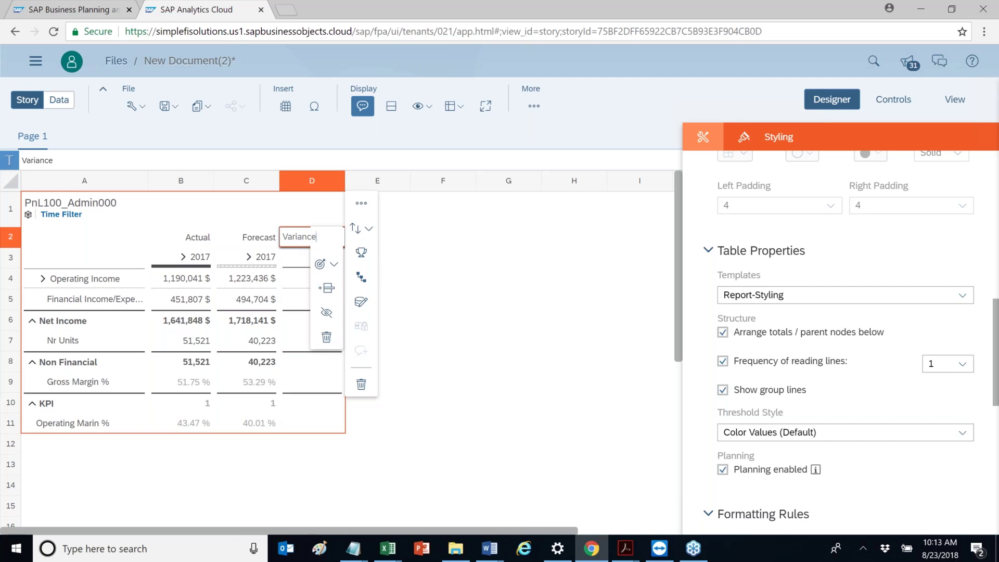
pyautogui.write('e')
pyautogui.press('Return')
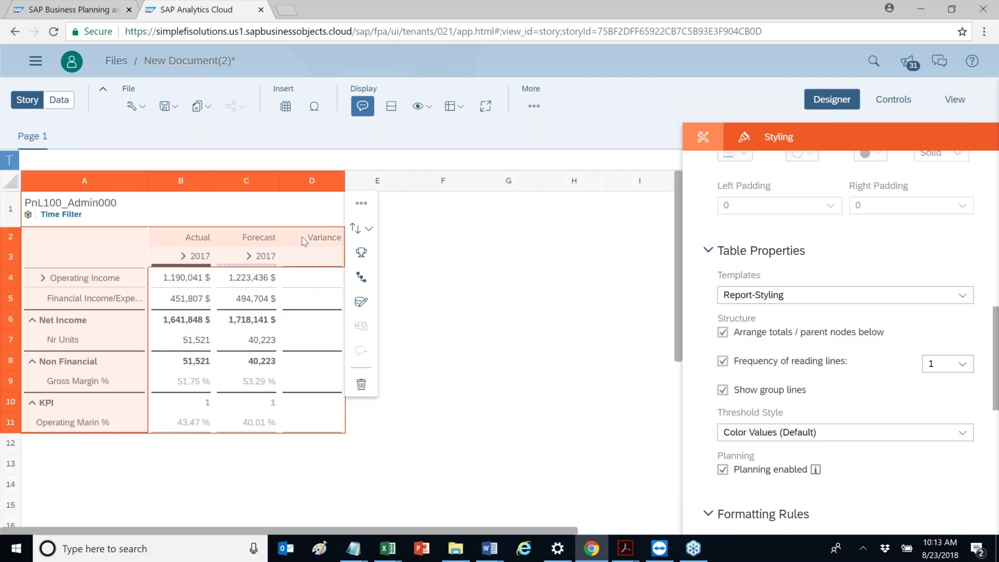
# Enter the formula =B2-C2 in the Variance header so the column calculates Actual minus Forecast
pyautogui.click(310, 241)
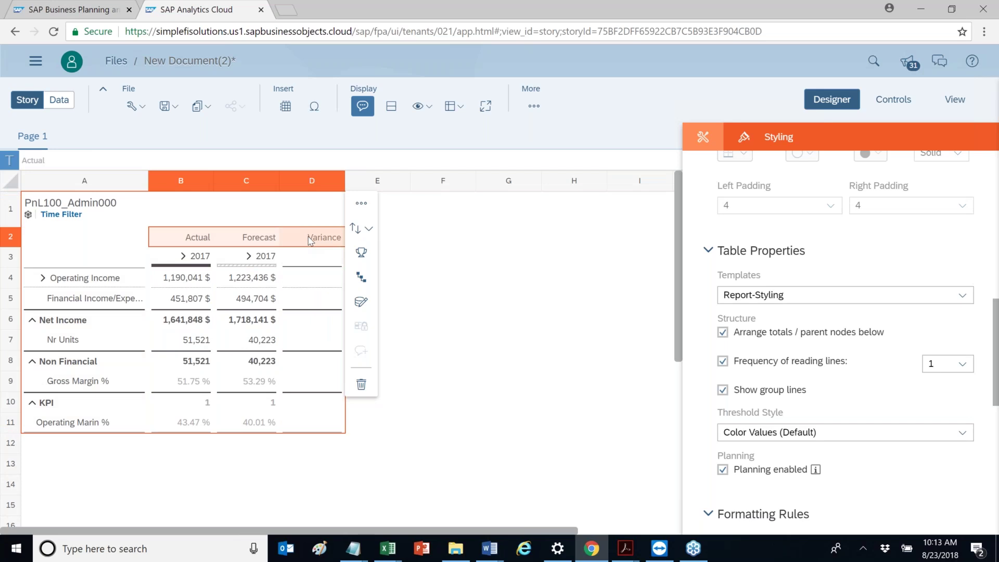
pyautogui.click(311, 241)
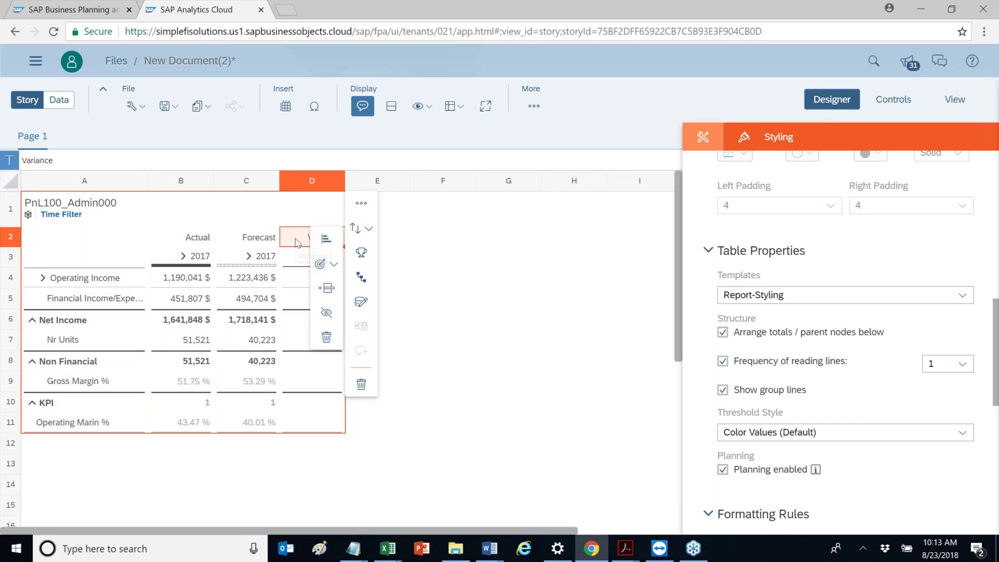
pyautogui.write('=')
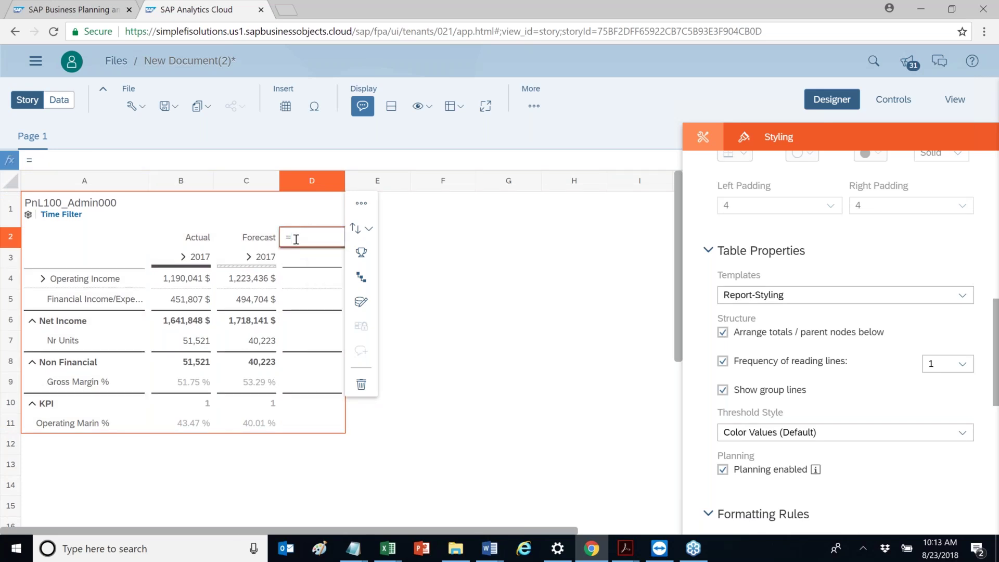
pyautogui.write('B2-C2')
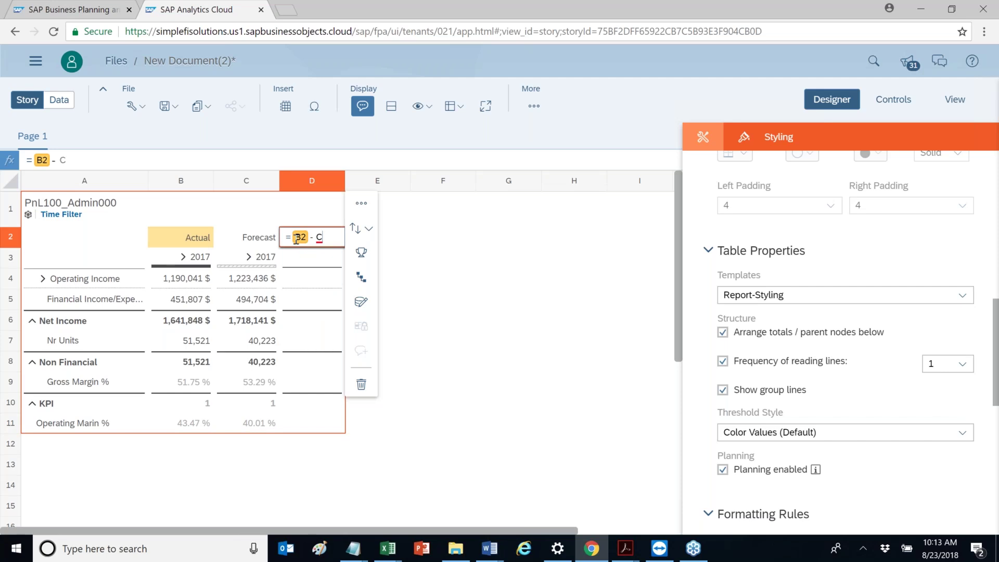
pyautogui.press('Return')
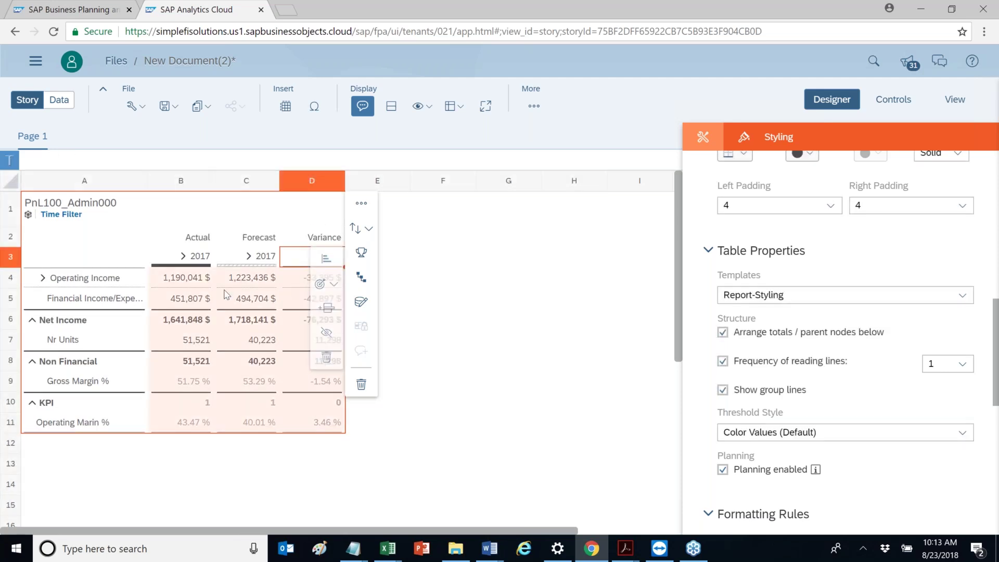
# Drill down into Operating Income and Gross Margin in the rows, and expand Actual 2017 into its quarters
pyautogui.moveTo(182, 284); pyautogui.dragTo(327, 422)
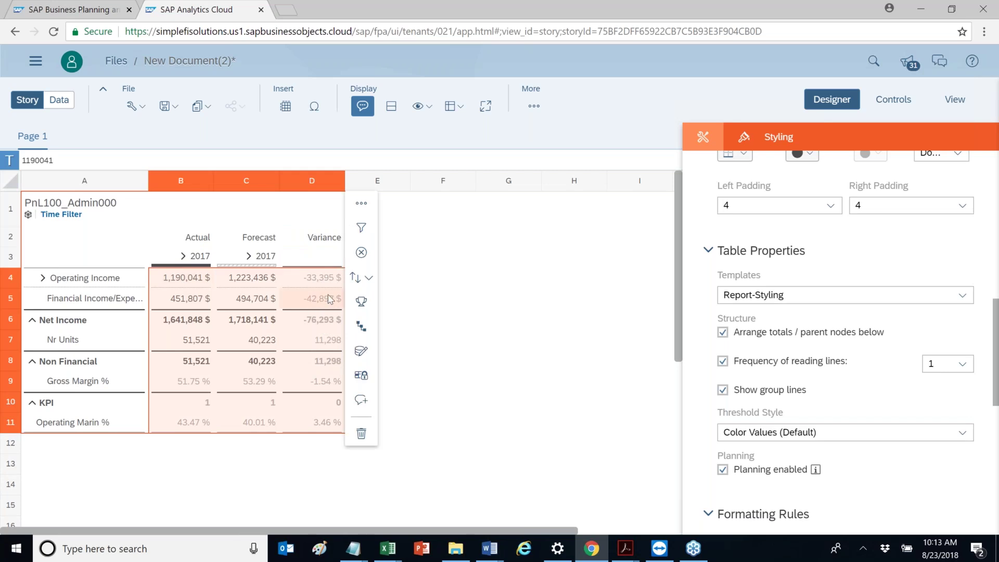
pyautogui.click(41, 279)
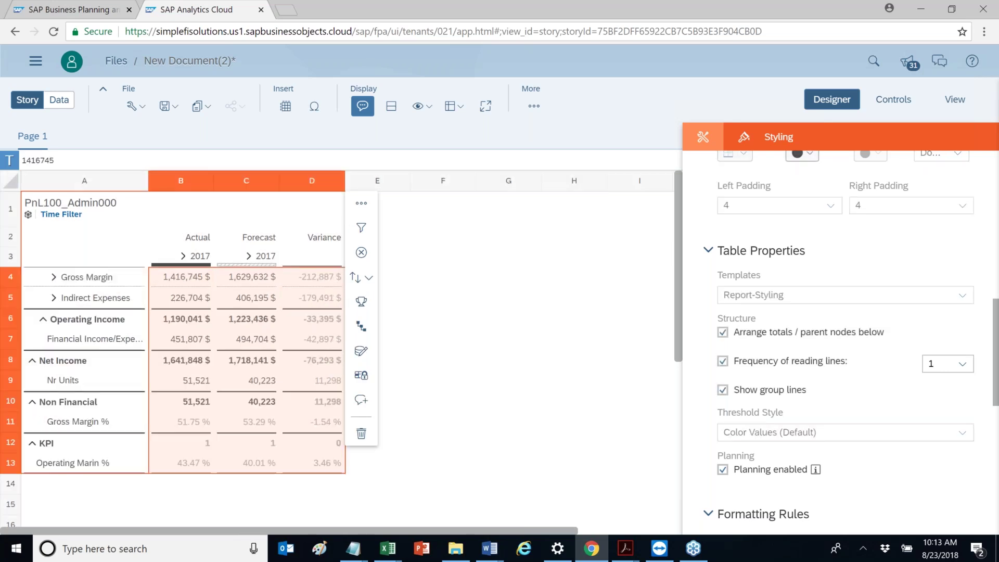
pyautogui.click(54, 278)
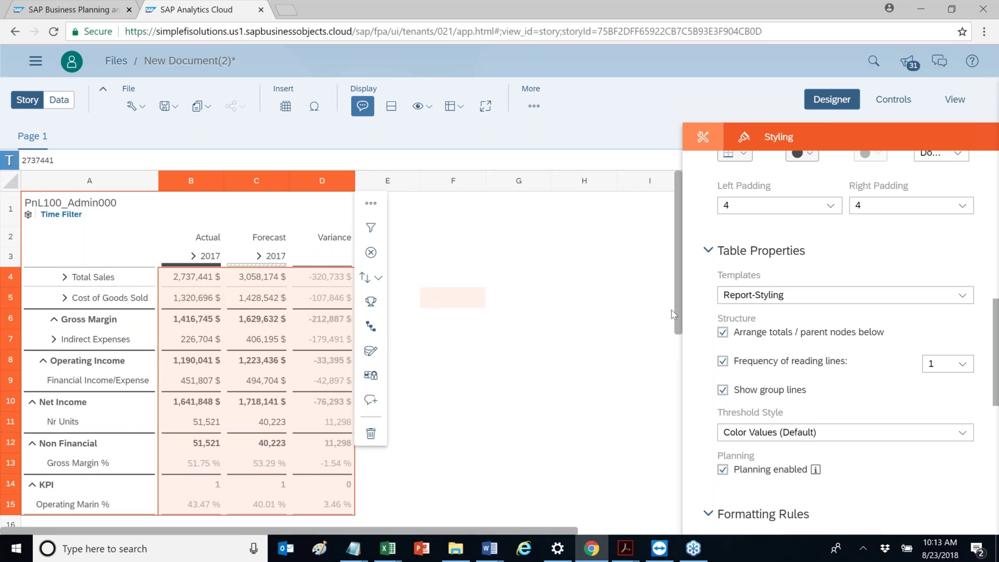
pyautogui.click(208, 288)
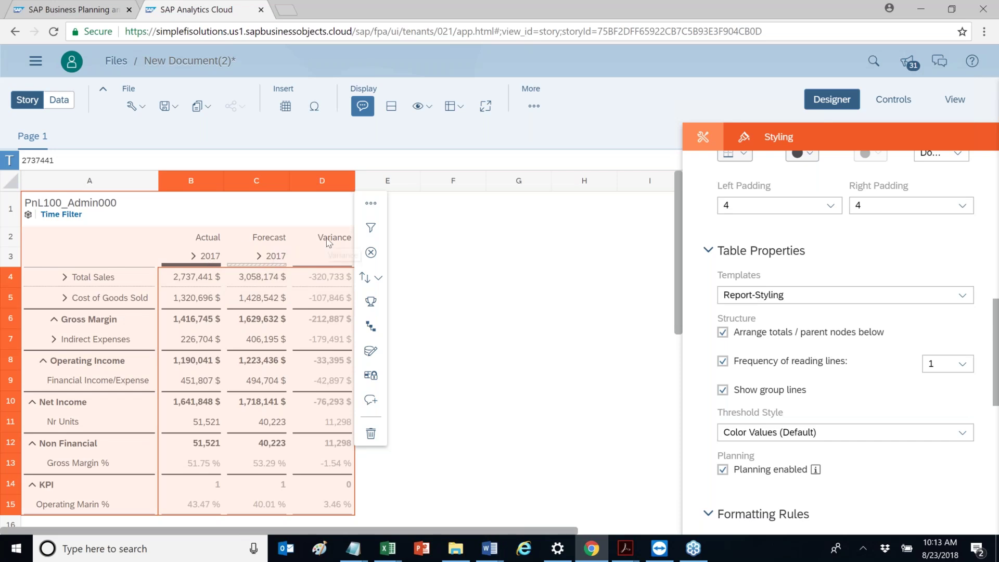
pyautogui.click(193, 256)
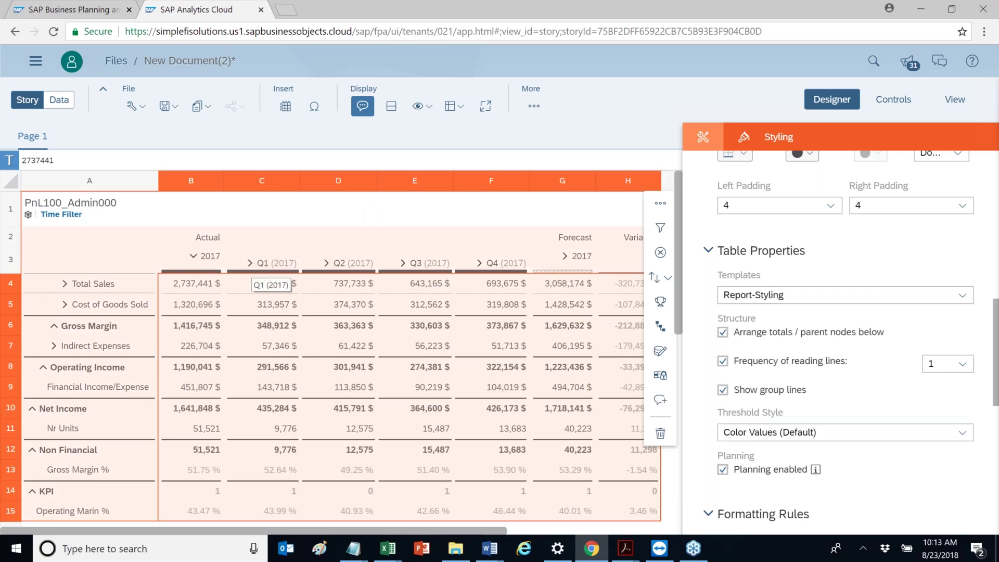
# Replace the Time dimension in the table's columns with Organization, and expand World under Actual into its regions
pyautogui.click(713, 141)
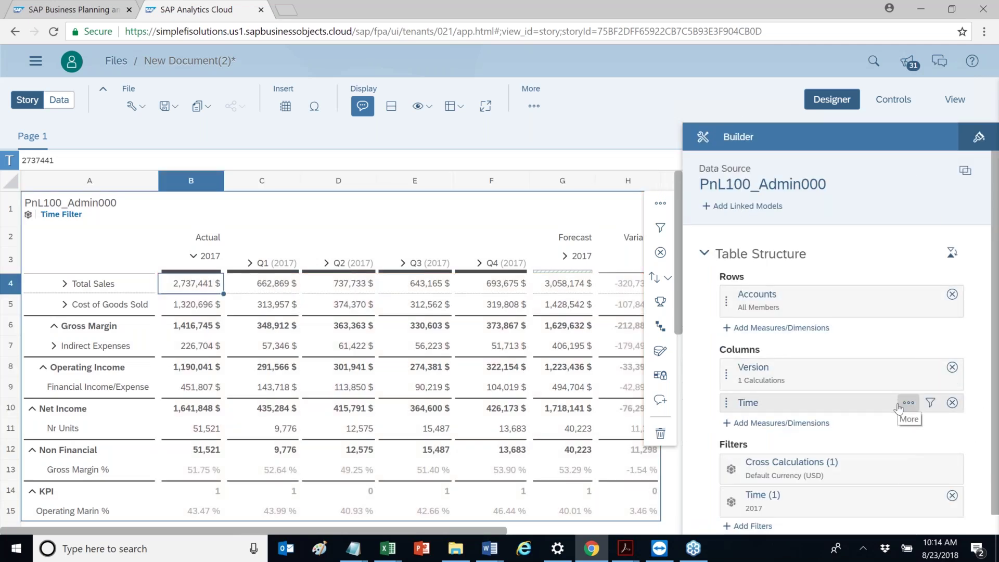
pyautogui.click(952, 404)
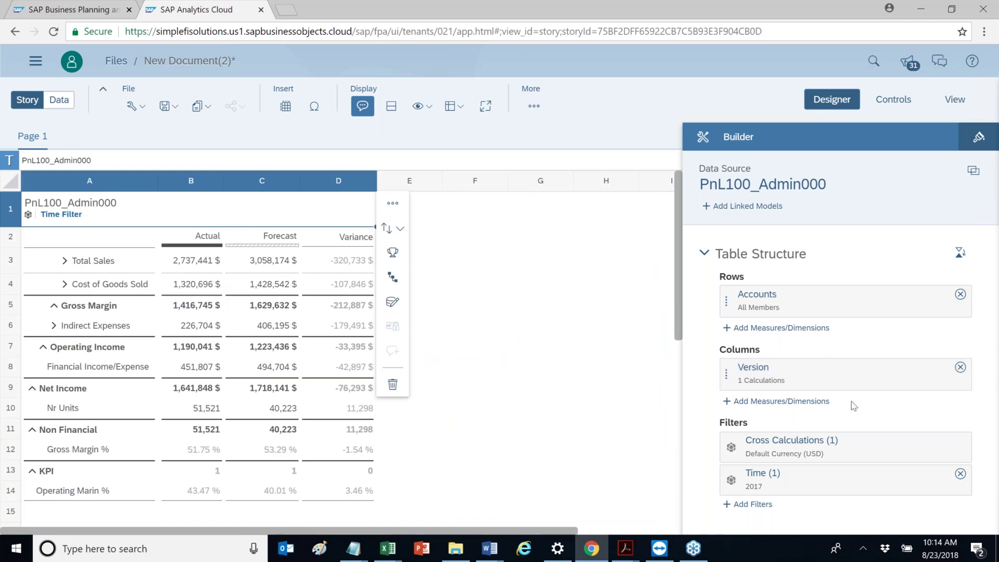
pyautogui.click(805, 407)
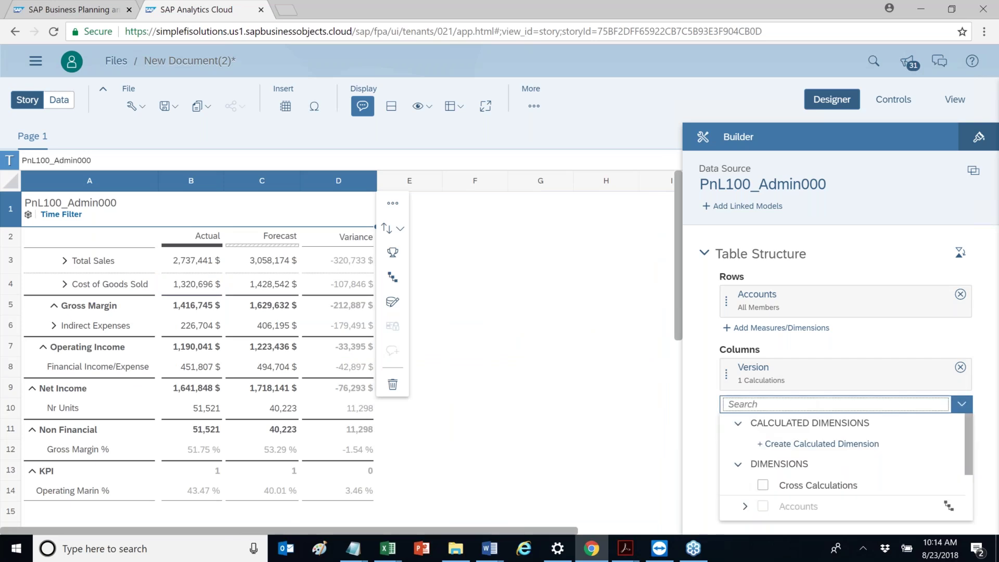
pyautogui.write('ORGANIZ')
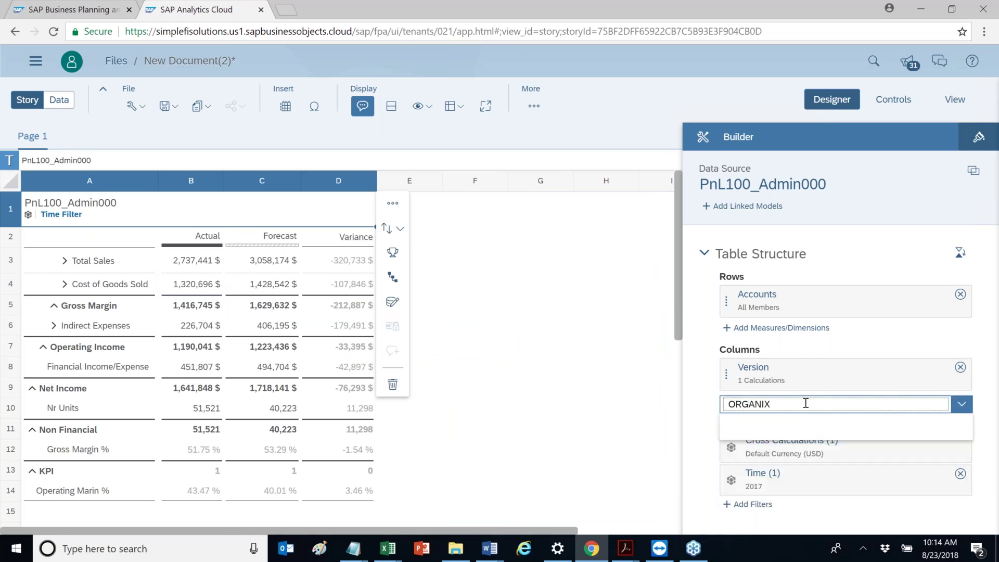
pyautogui.write('ATION')
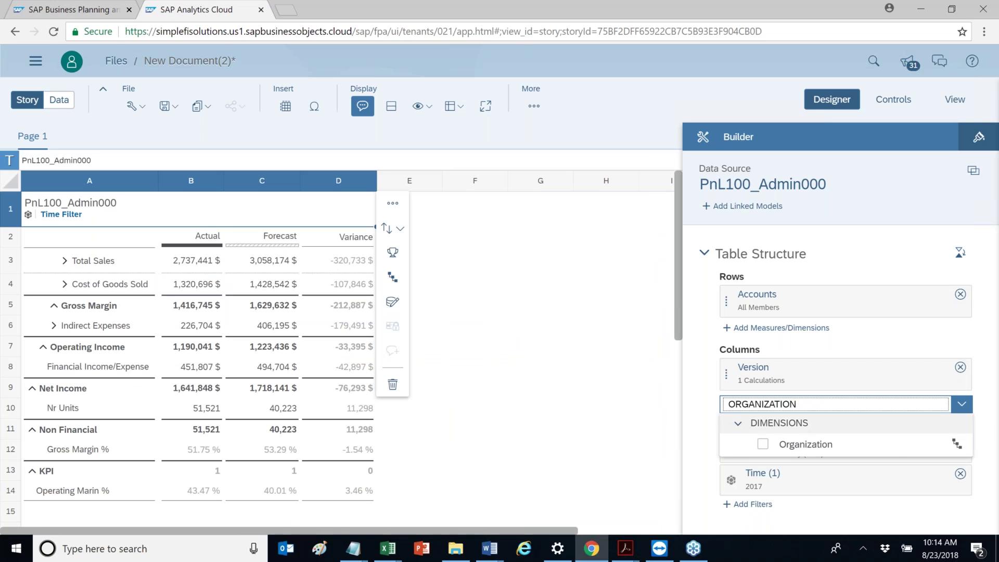
pyautogui.click(782, 446)
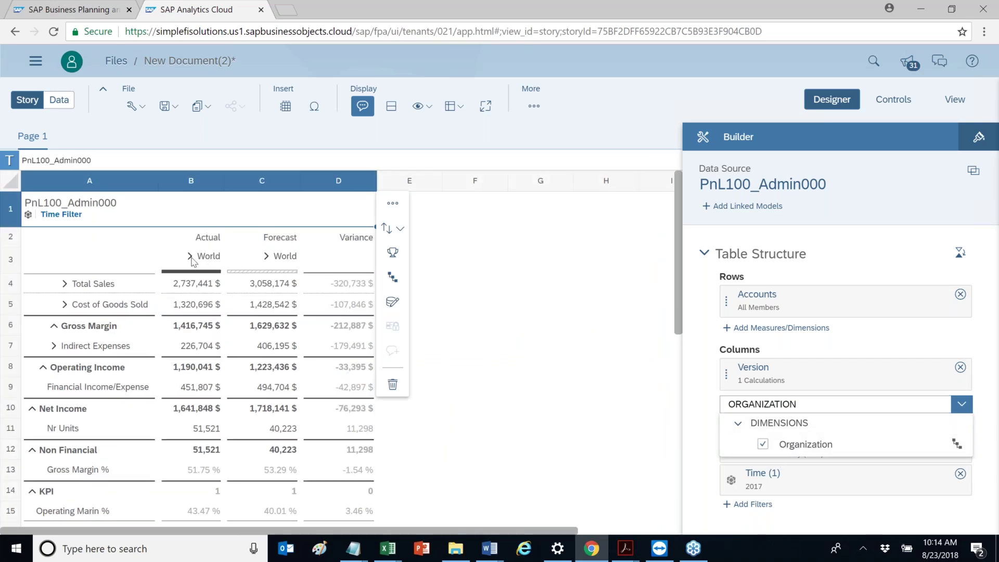
pyautogui.click(191, 258)
pyautogui.click(189, 257)
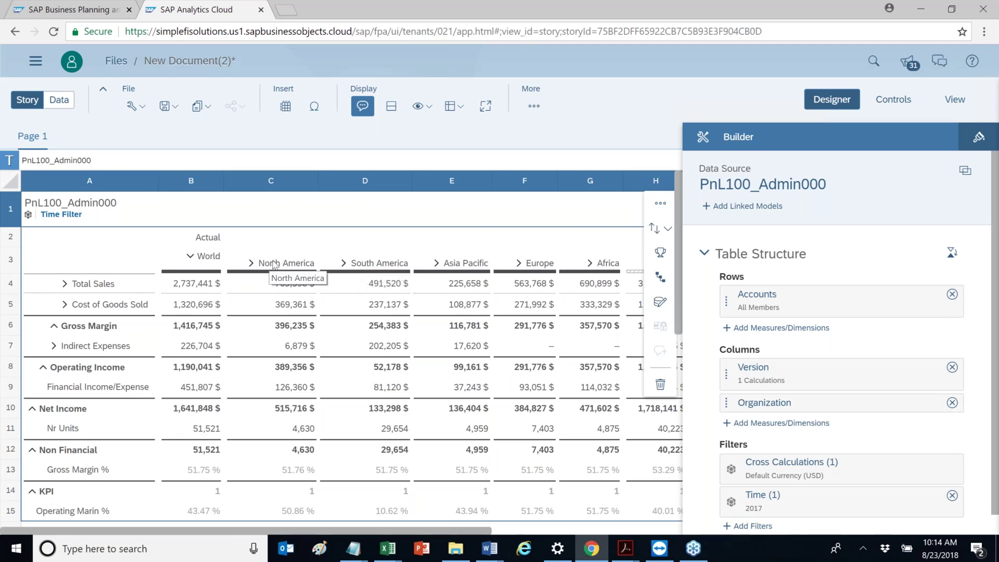
# Retitle the table PL By Region and hide the design settings to show the full table width
pyautogui.click(75, 209)
pyautogui.doubleClick(76, 208)
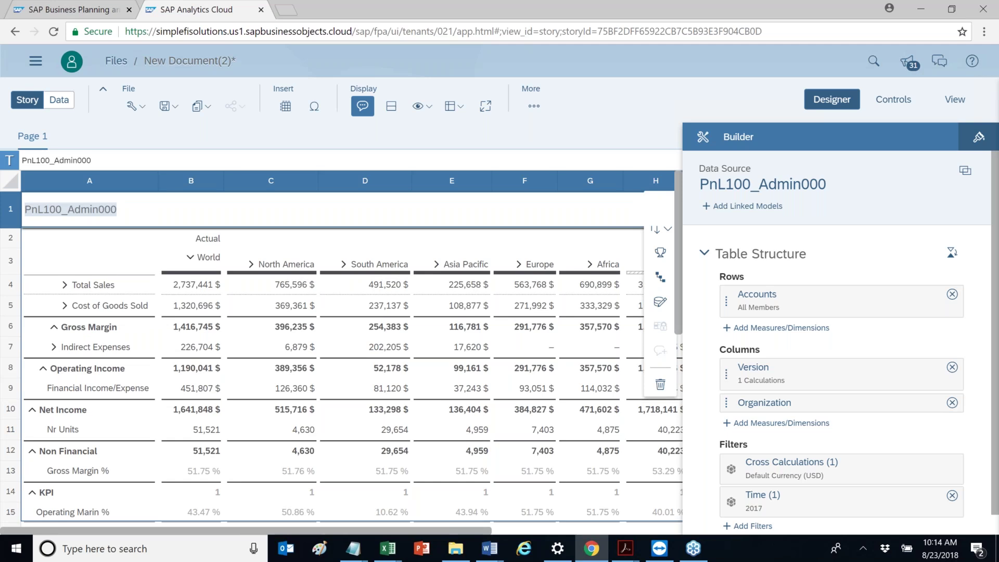
pyautogui.write('PL By Region')
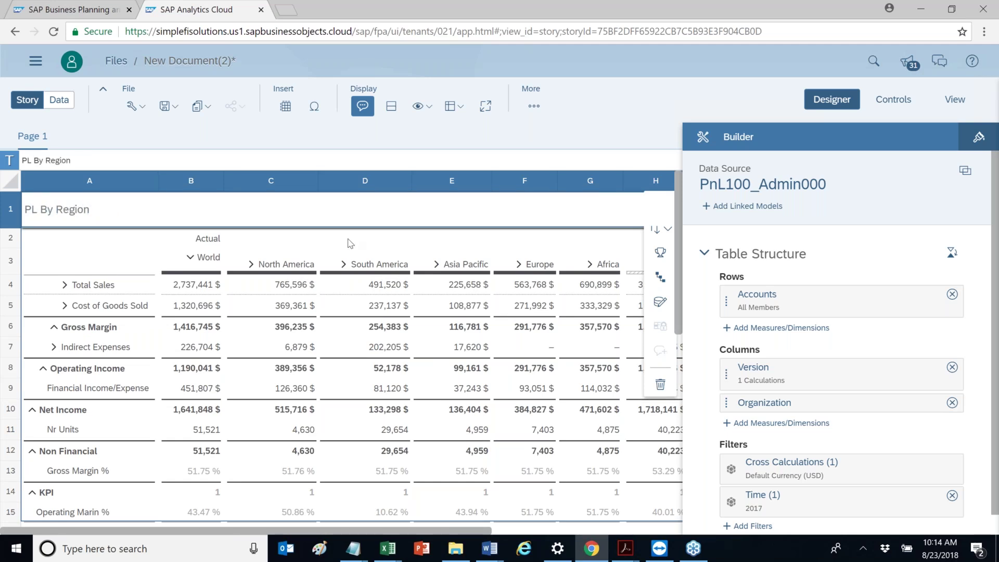
pyautogui.click(277, 290)
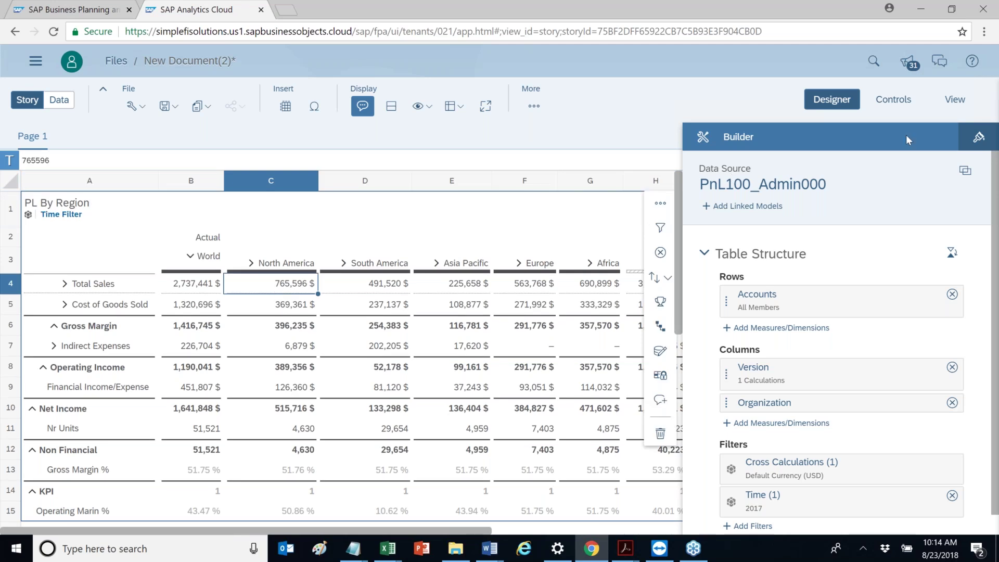
pyautogui.click(826, 104)
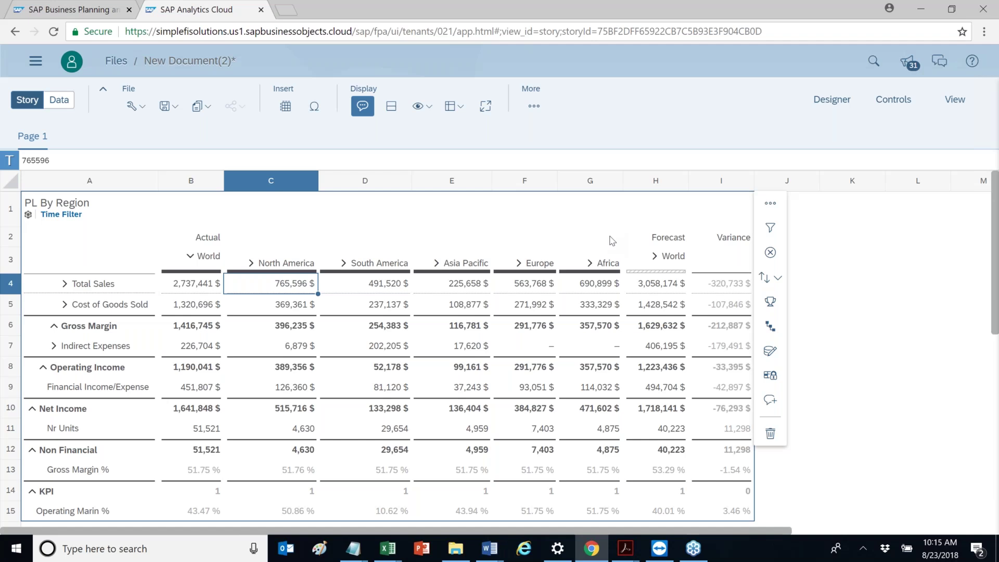
# Switch to data exploration, select the Net Income measure, show the Products dimension and chart Net Income by Products
pyautogui.moveTo(54, 148)
pyautogui.click(60, 101)
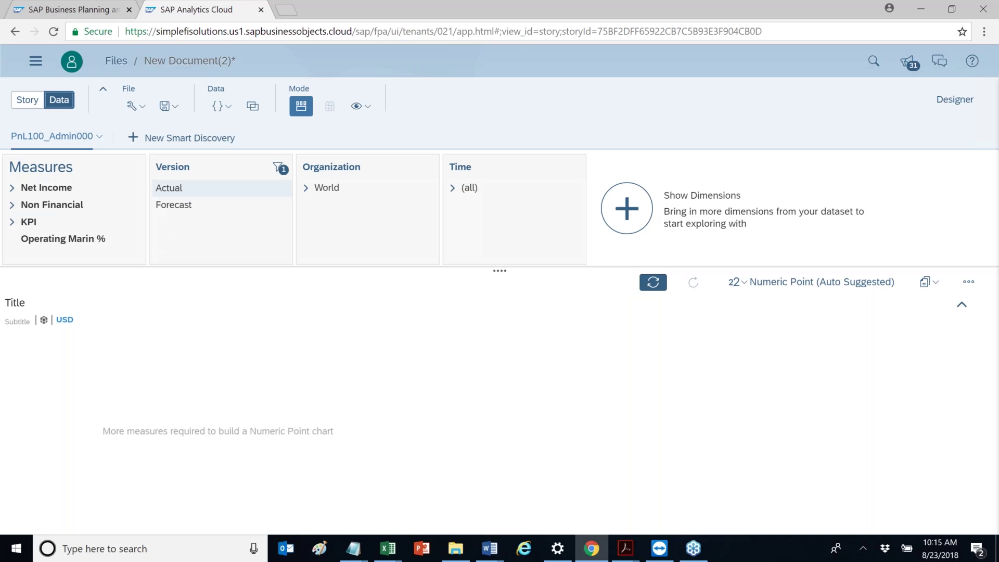
pyautogui.click(46, 192)
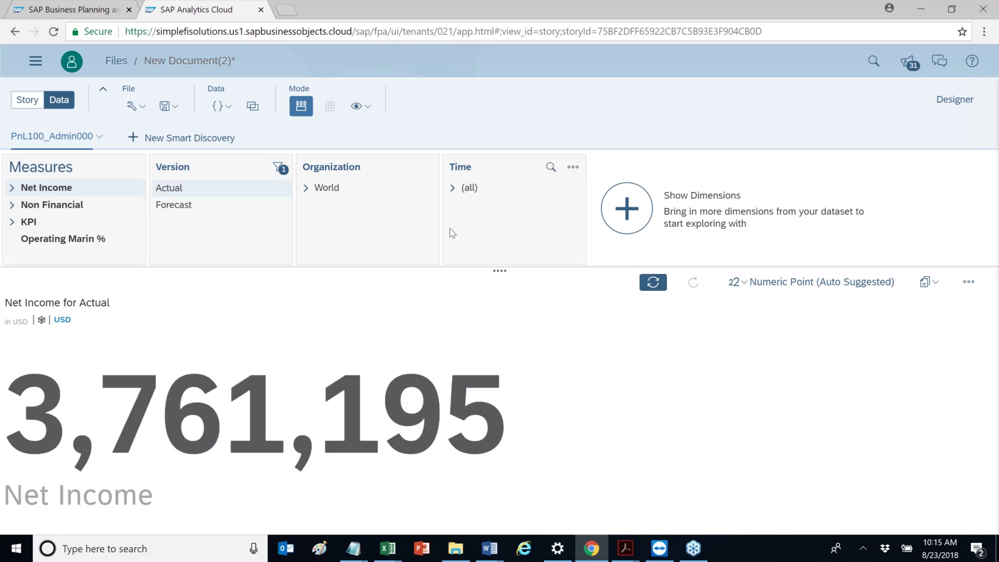
pyautogui.click(629, 210)
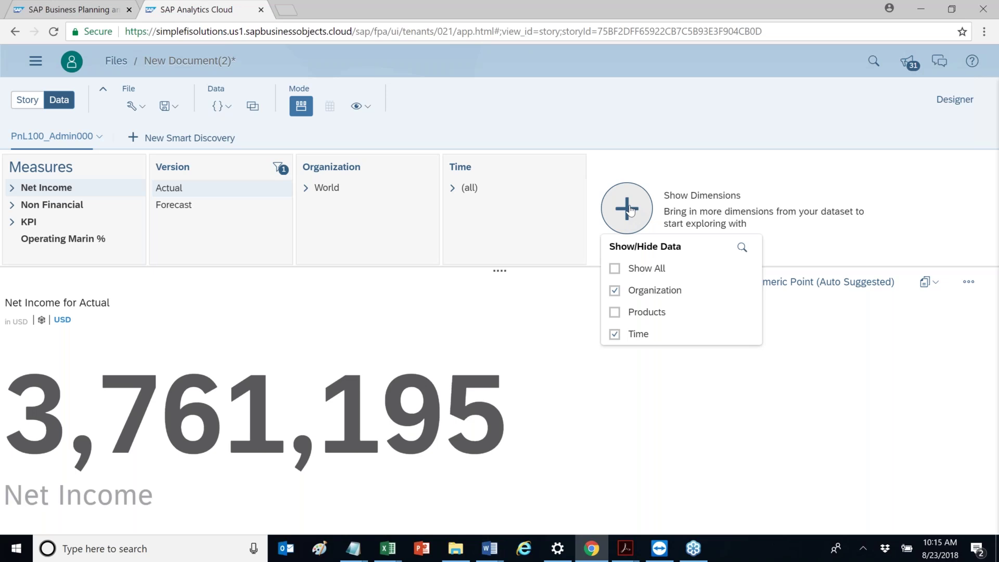
pyautogui.click(616, 312)
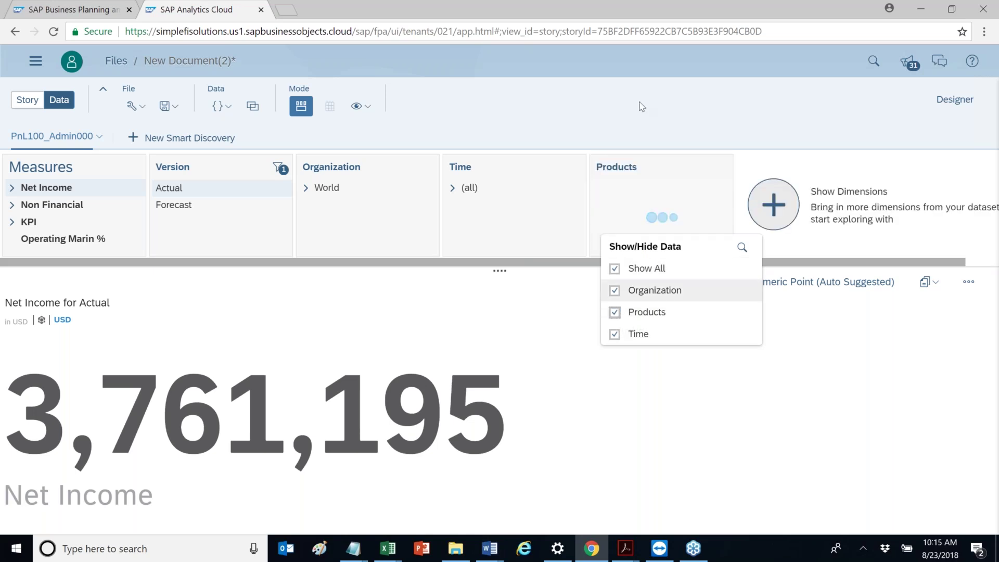
pyautogui.click(616, 166)
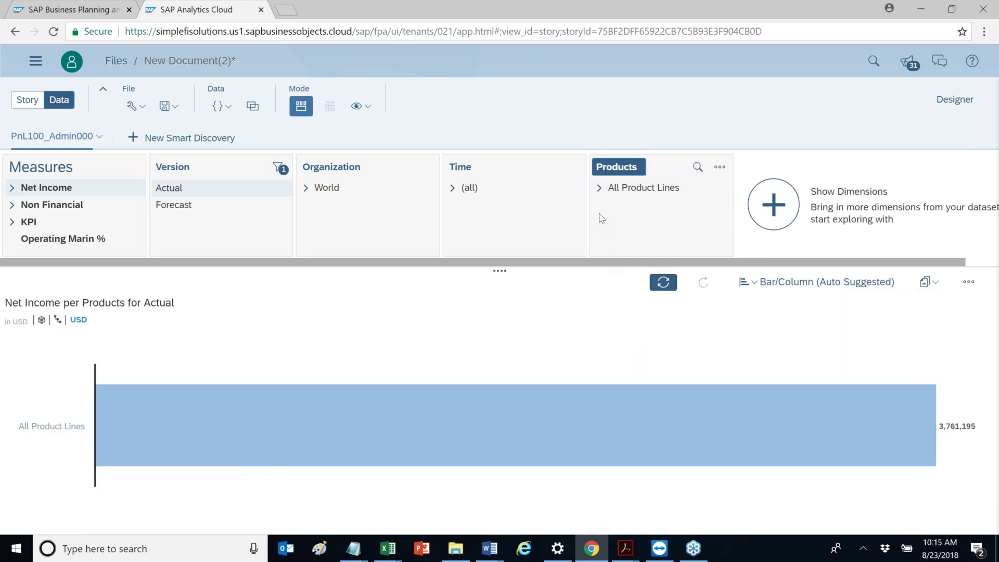
# Expand All Product Lines and filter the chart to First Person Star, Role Game and Sports
pyautogui.click(598, 189)
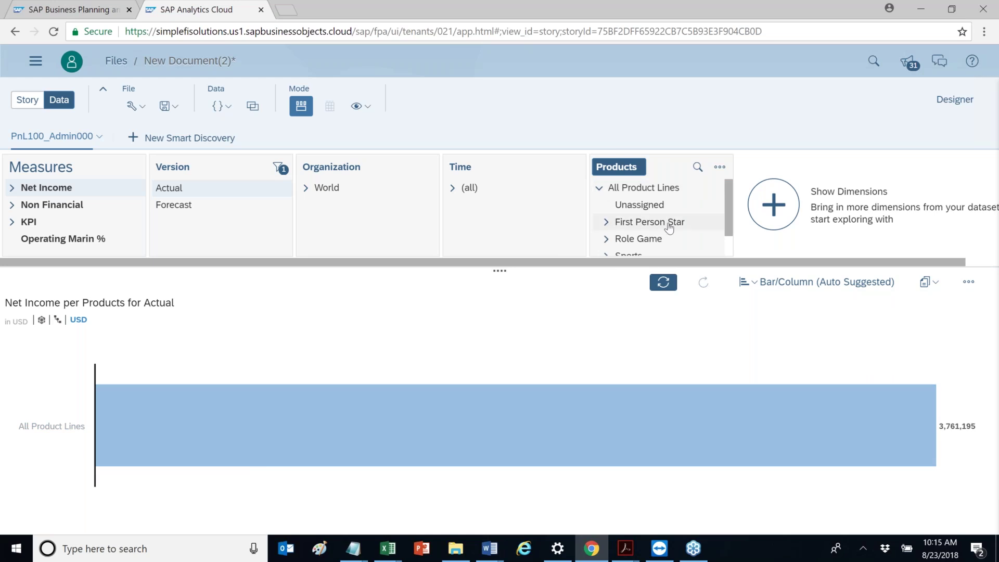
pyautogui.click(671, 222)
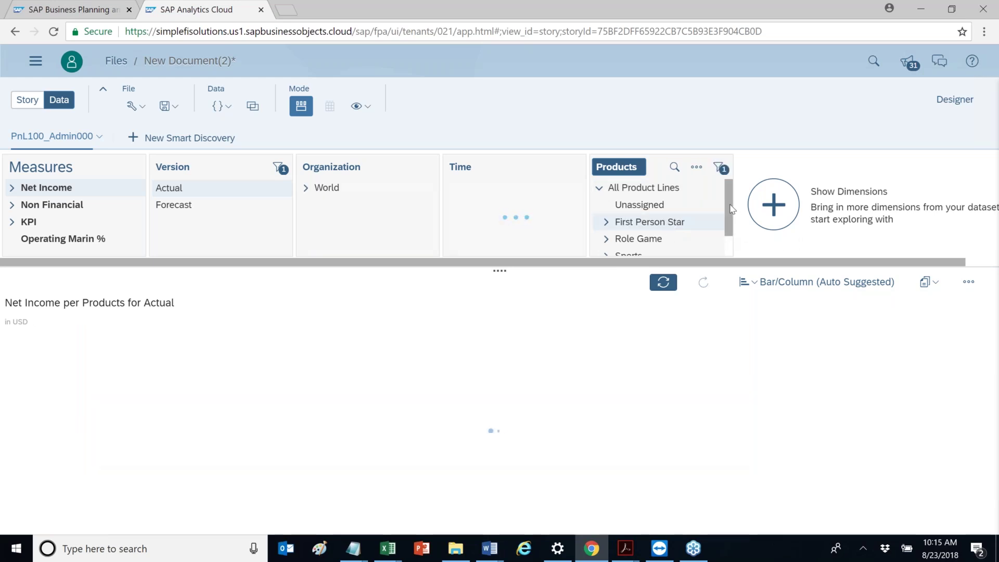
pyautogui.scroll(-2, 730, 209)
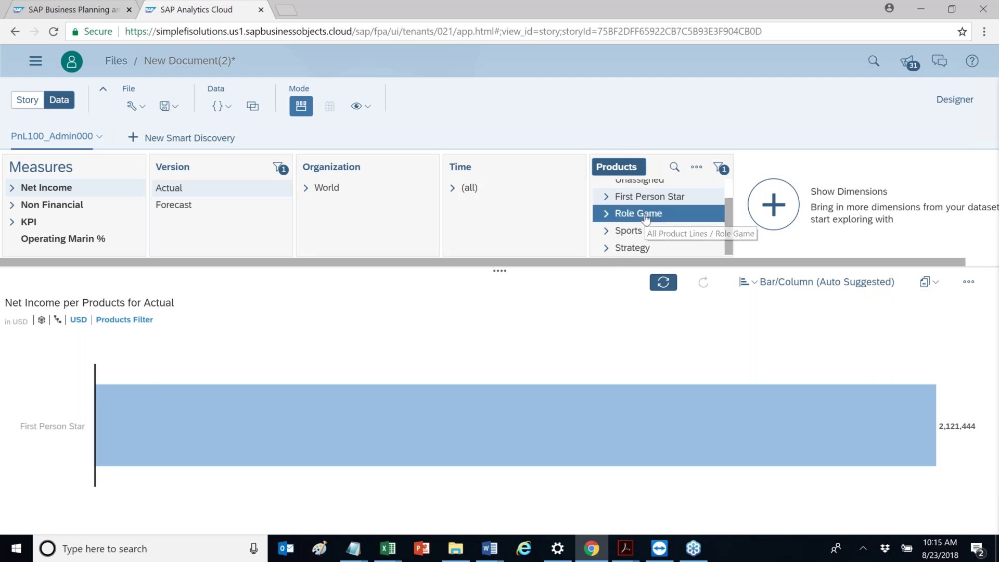
pyautogui.click(637, 237)
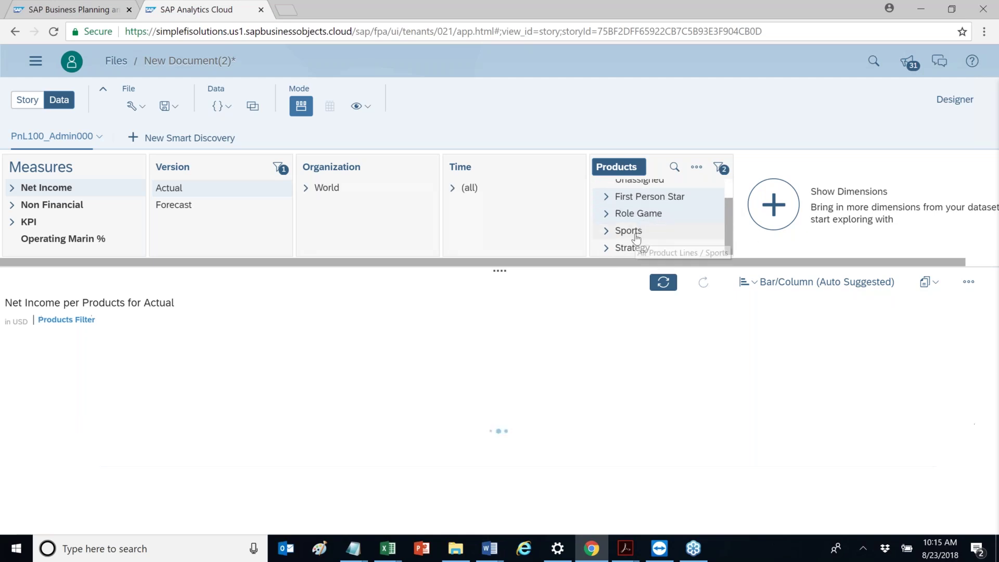
pyautogui.click(636, 238)
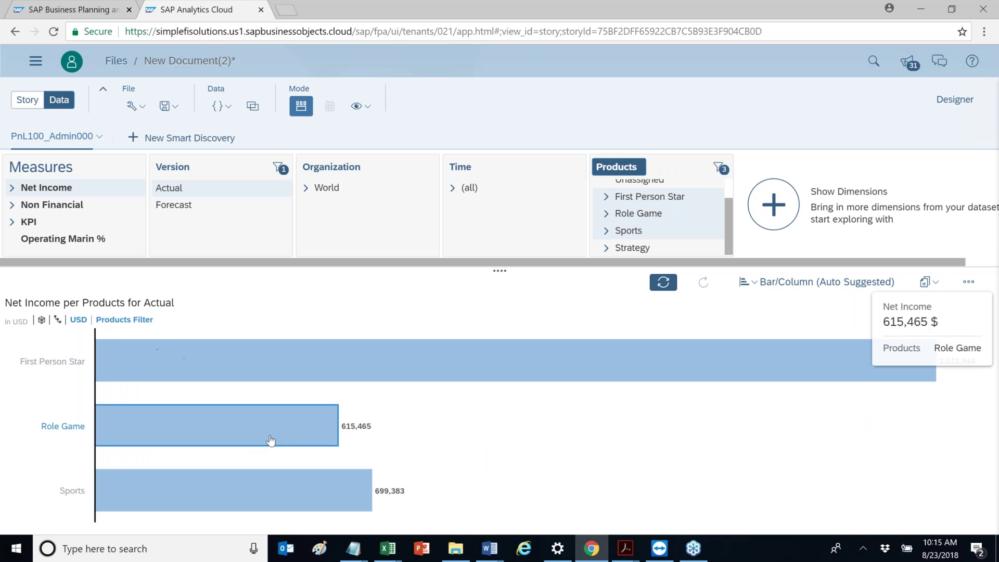
pyautogui.moveTo(374, 385)
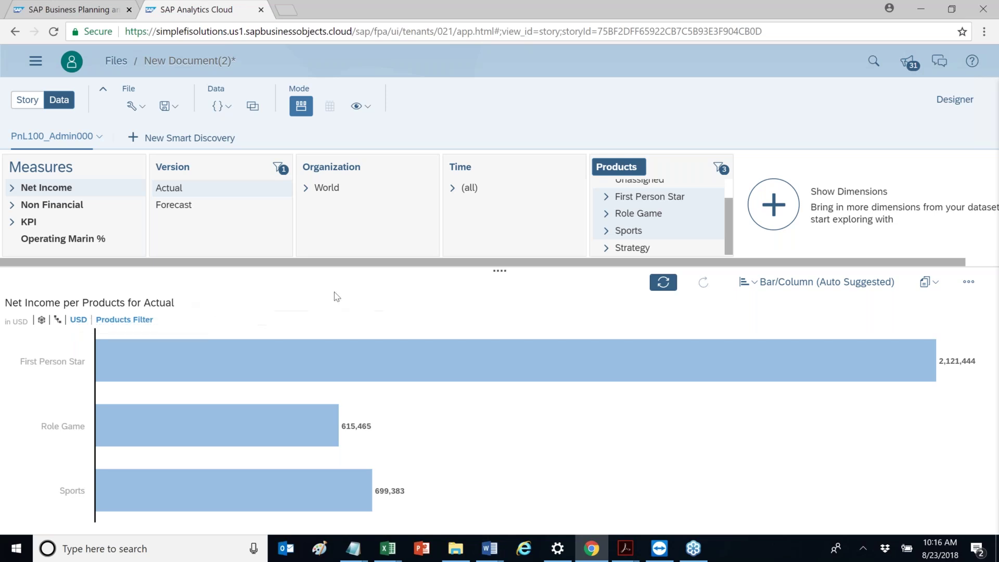
# Add Organization to the chart, expand World and filter to North America, South America, Asia Pacific and Europe
pyautogui.click(323, 170)
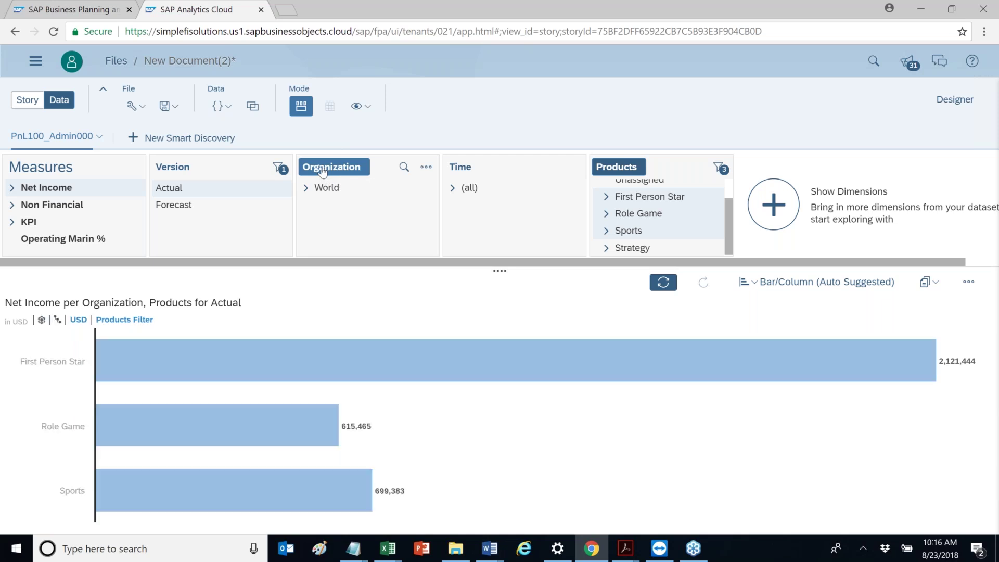
pyautogui.click(305, 191)
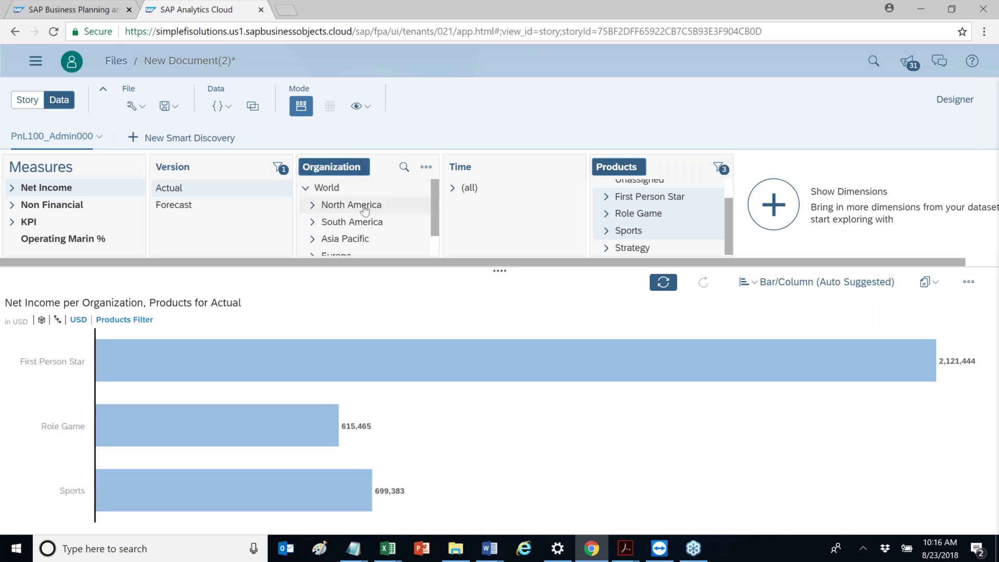
pyautogui.click(353, 225)
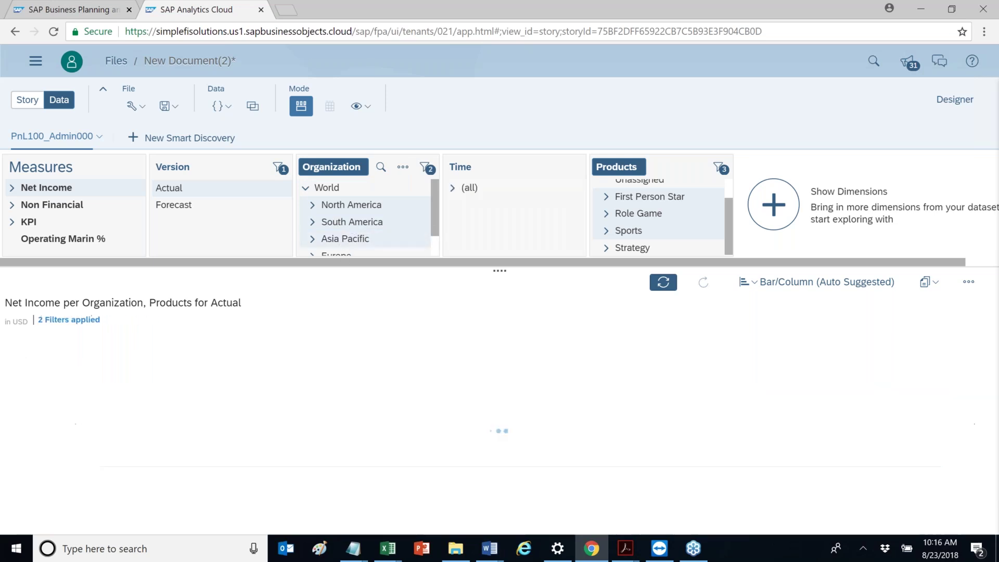
pyautogui.scroll(-1, 431, 215)
pyautogui.click(345, 215)
pyautogui.click(357, 232)
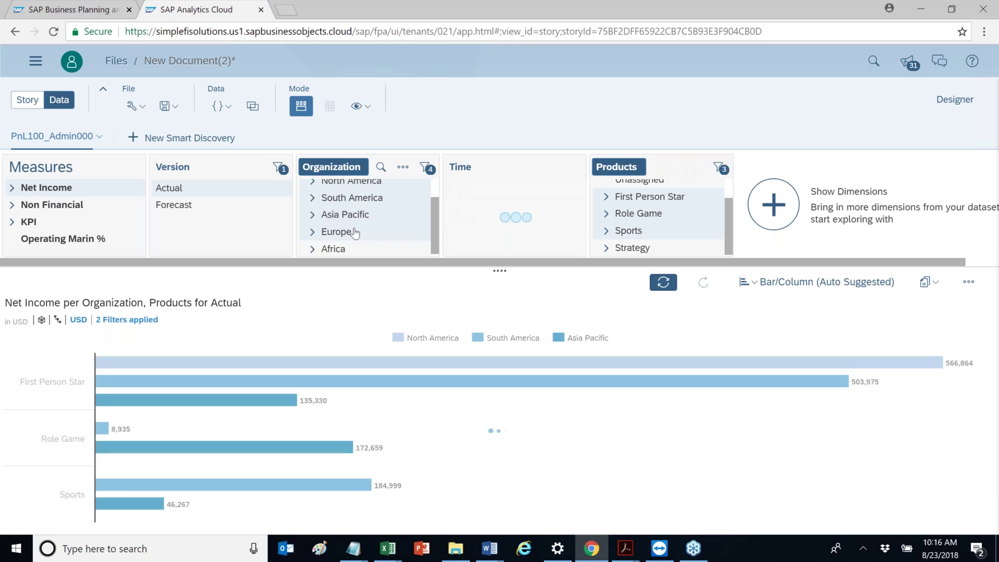
pyautogui.moveTo(400, 406)
pyautogui.moveTo(368, 366)
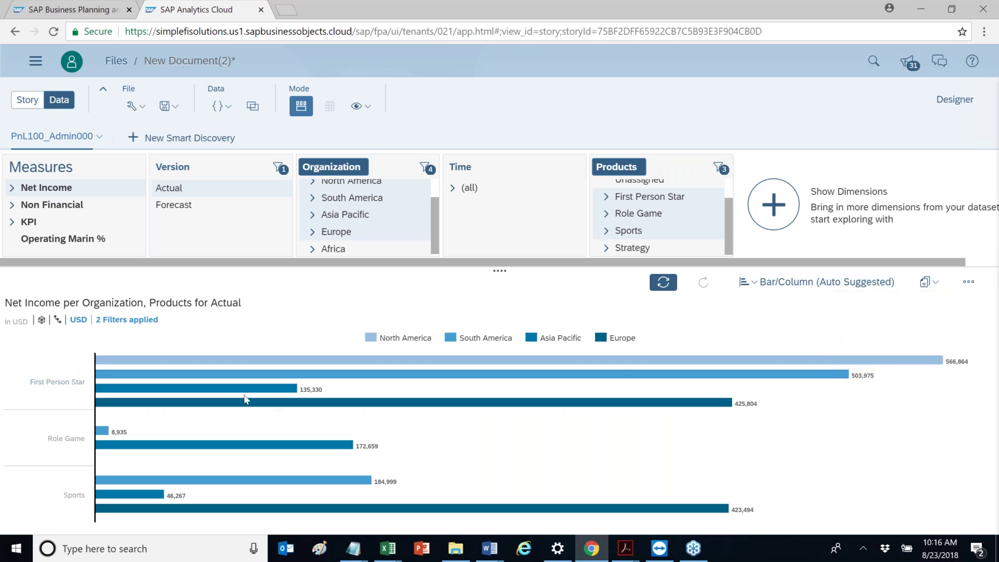
# Change the exploration chart to the Cluster Bubble correlation type
pyautogui.click(839, 289)
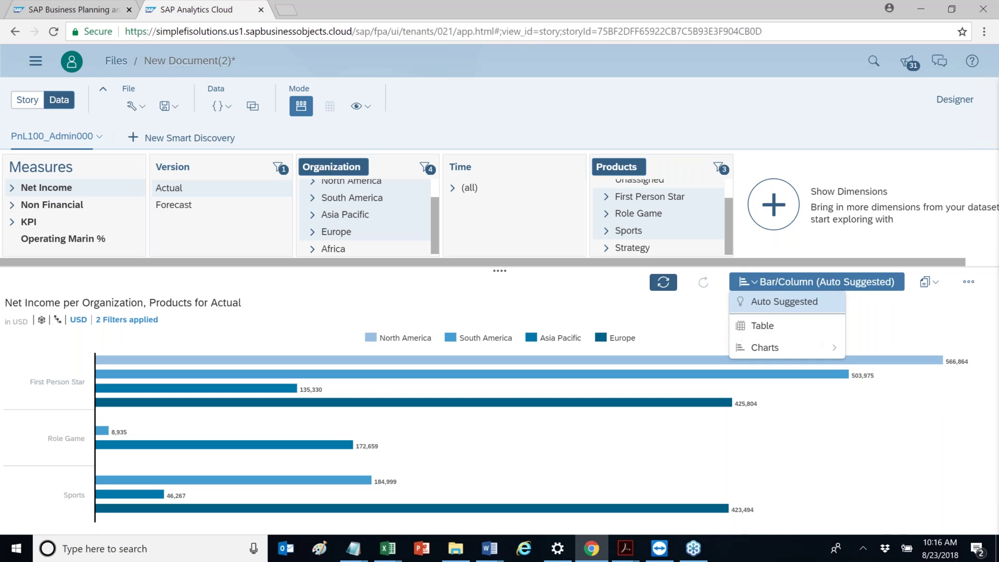
pyautogui.moveTo(801, 353)
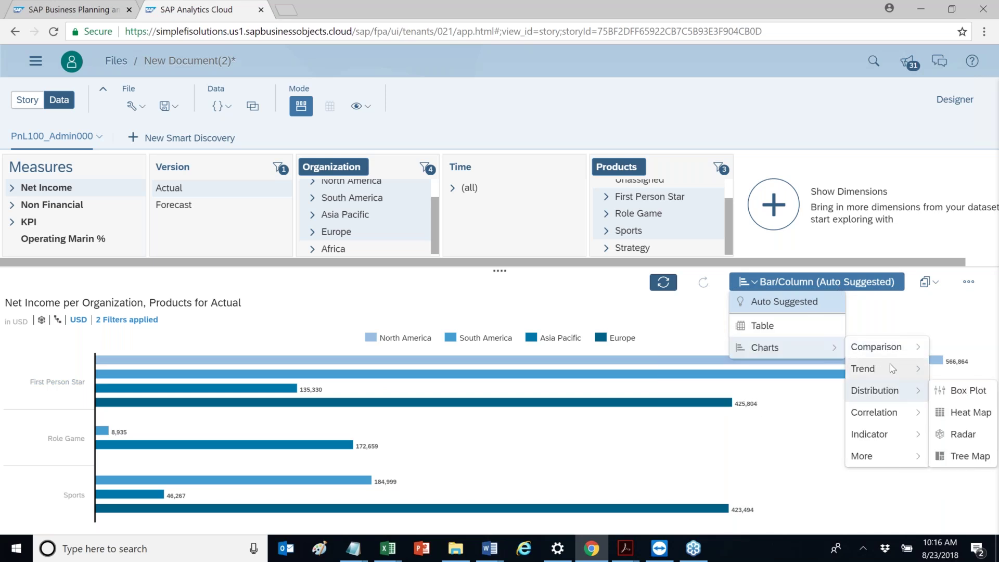
pyautogui.moveTo(889, 348)
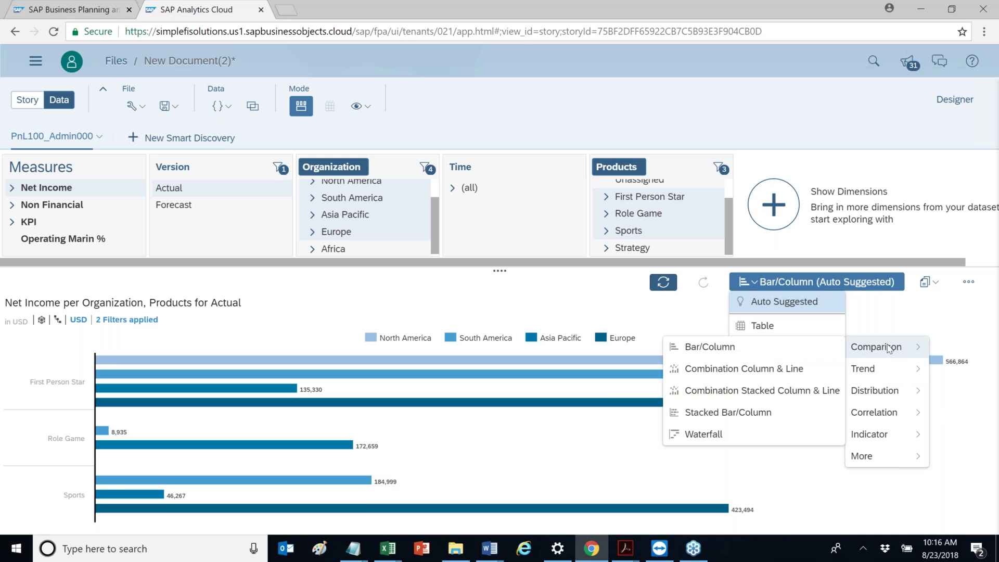
pyautogui.moveTo(900, 436)
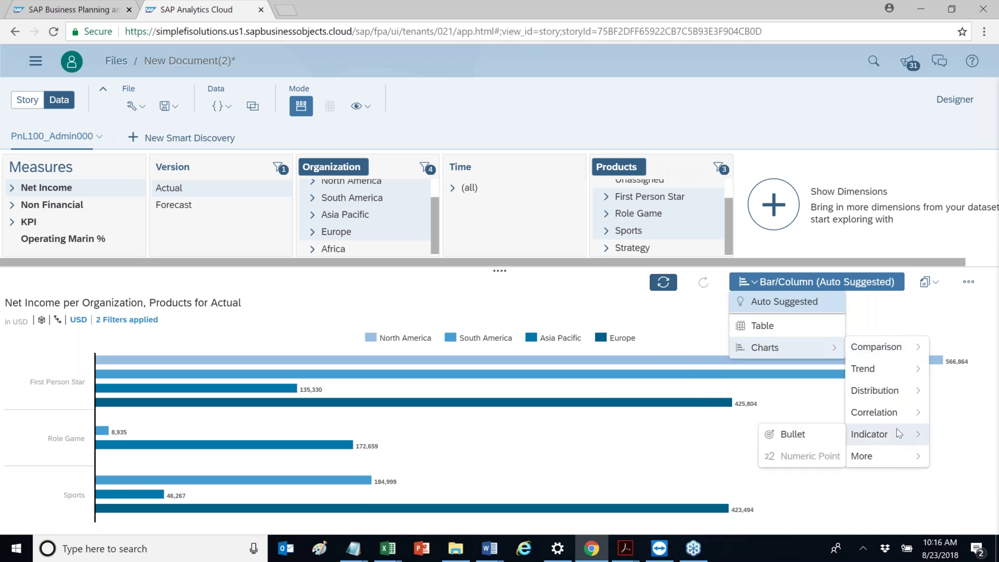
pyautogui.moveTo(896, 417)
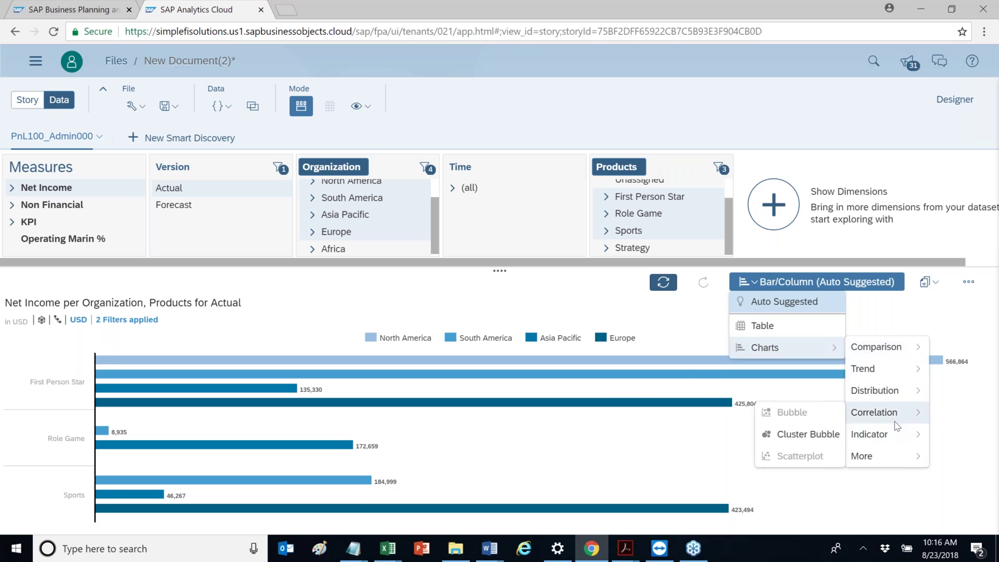
pyautogui.click(830, 435)
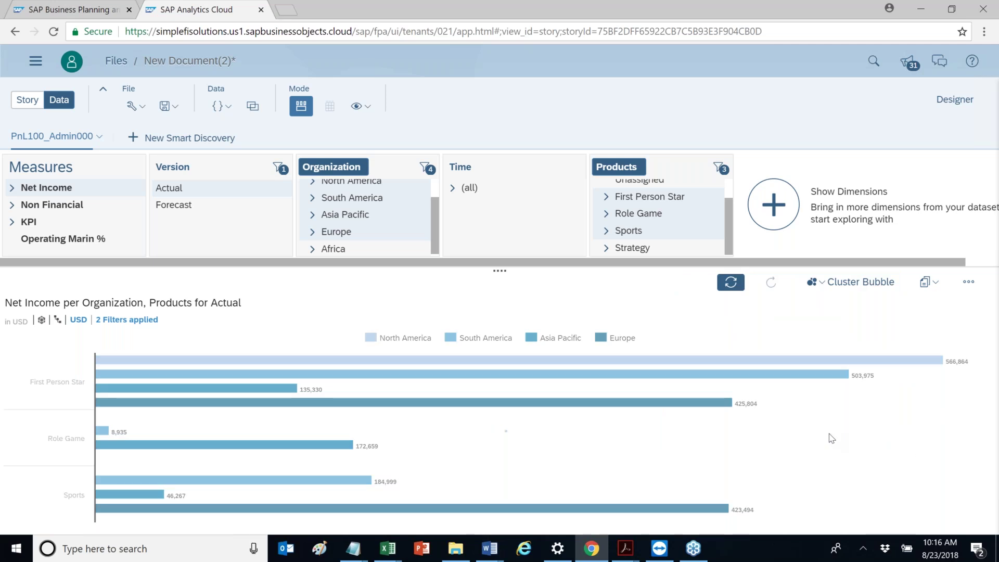
pyautogui.moveTo(493, 436)
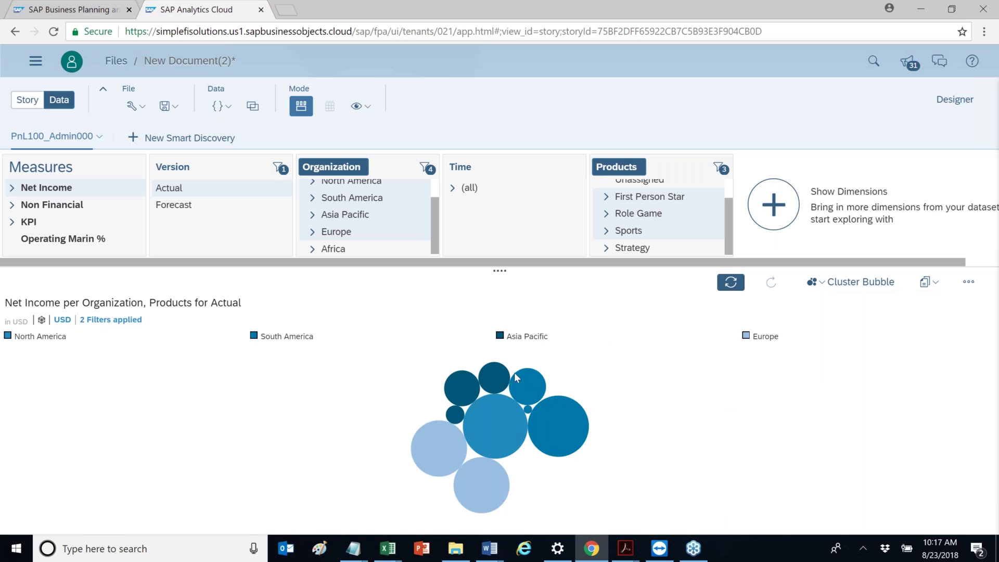
# Change the exploration chart's type to Marimekko
pyautogui.click(876, 281)
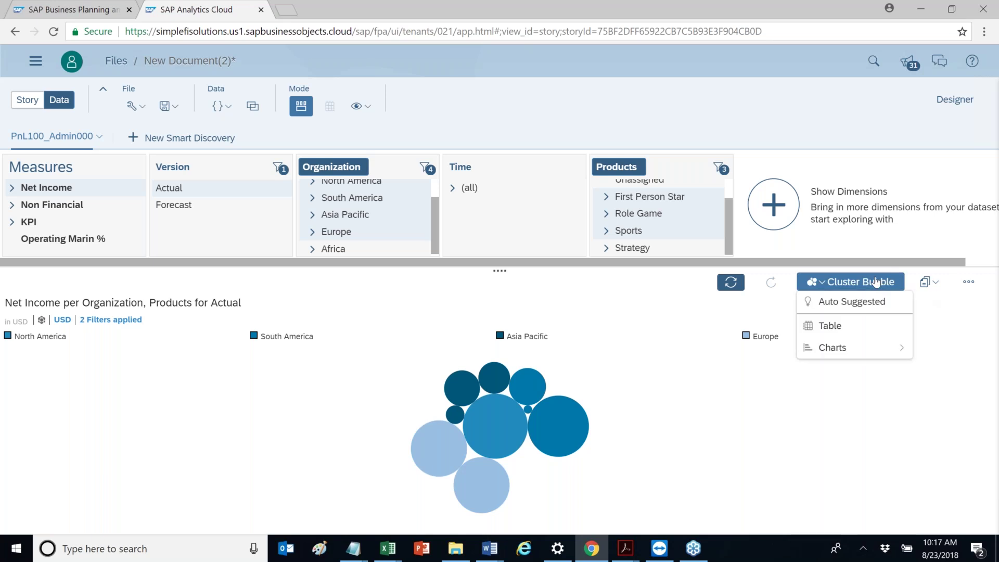
pyautogui.moveTo(849, 349)
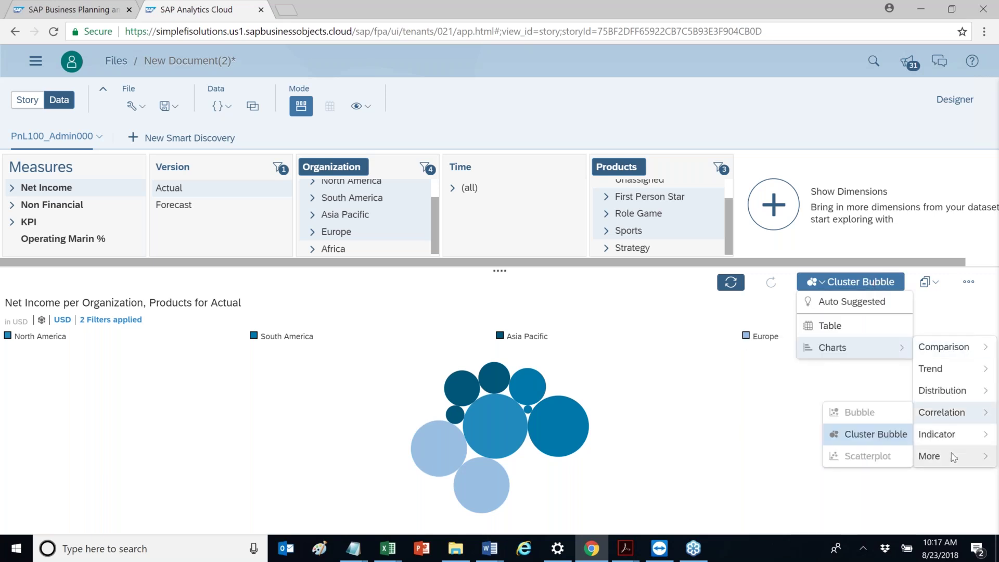
pyautogui.moveTo(948, 456)
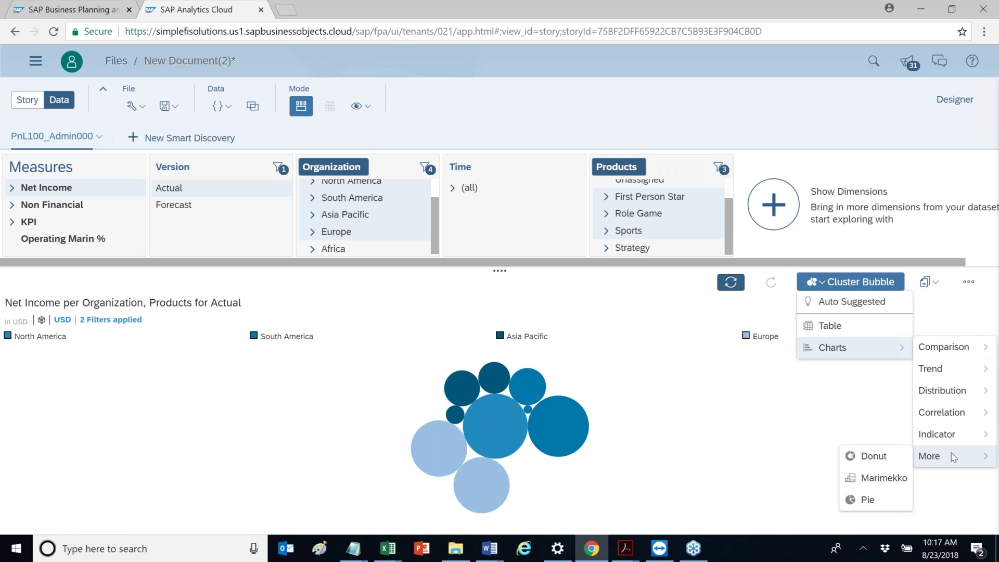
pyautogui.click(902, 478)
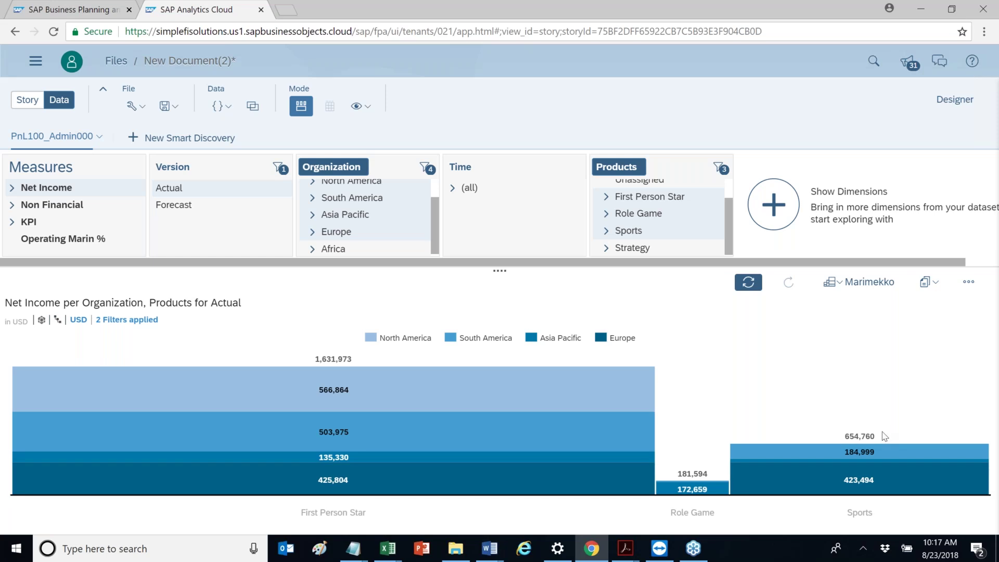
# Copy the Marimekko chart to a new canvas page in the story
pyautogui.moveTo(372, 402)
pyautogui.moveTo(368, 485)
pyautogui.click(937, 283)
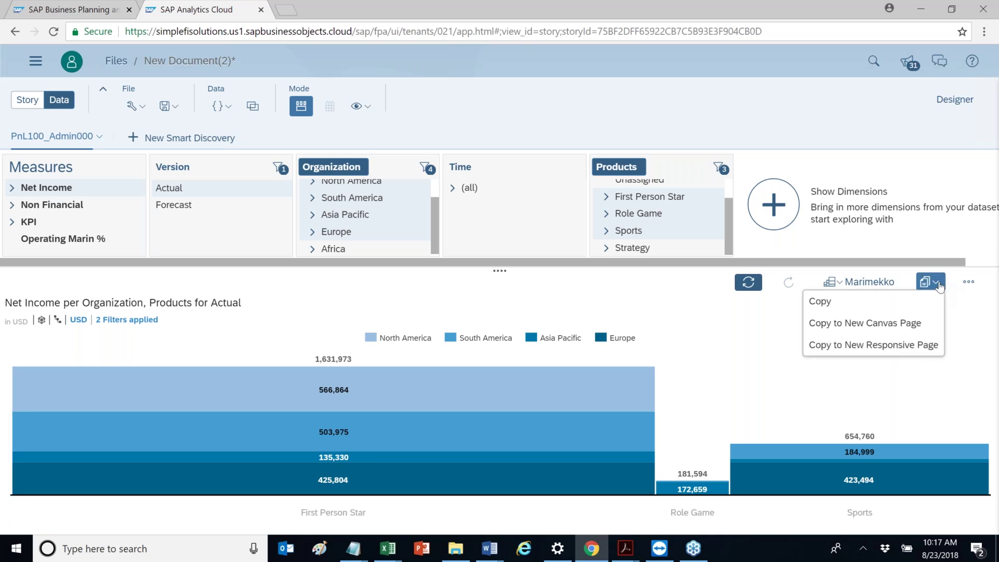
pyautogui.click(858, 330)
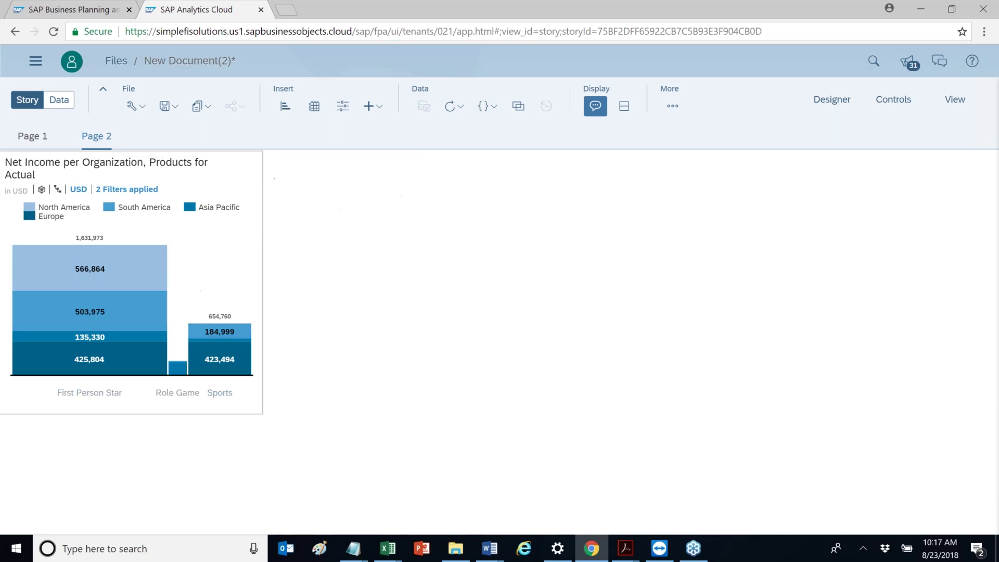
# Insert a second chart on the canvas page beside the Marimekko chart, with Gross Margin as its measure
pyautogui.click(285, 110)
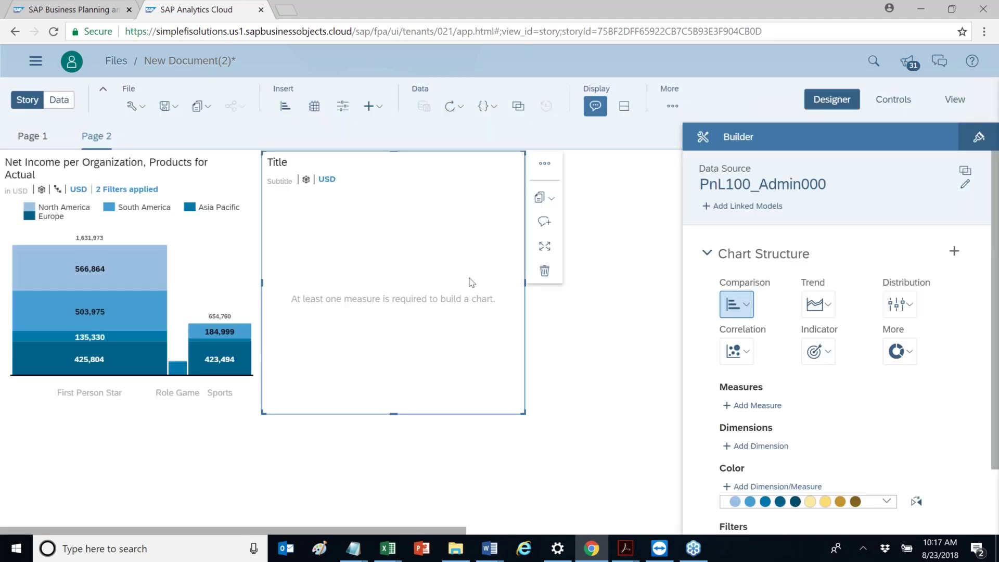
pyautogui.click(761, 411)
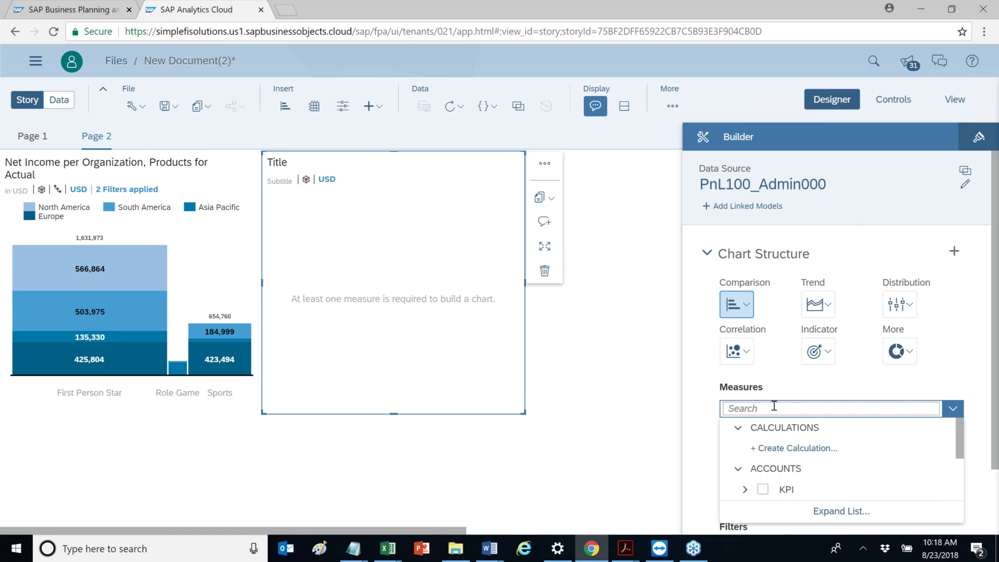
pyautogui.write('Gross')
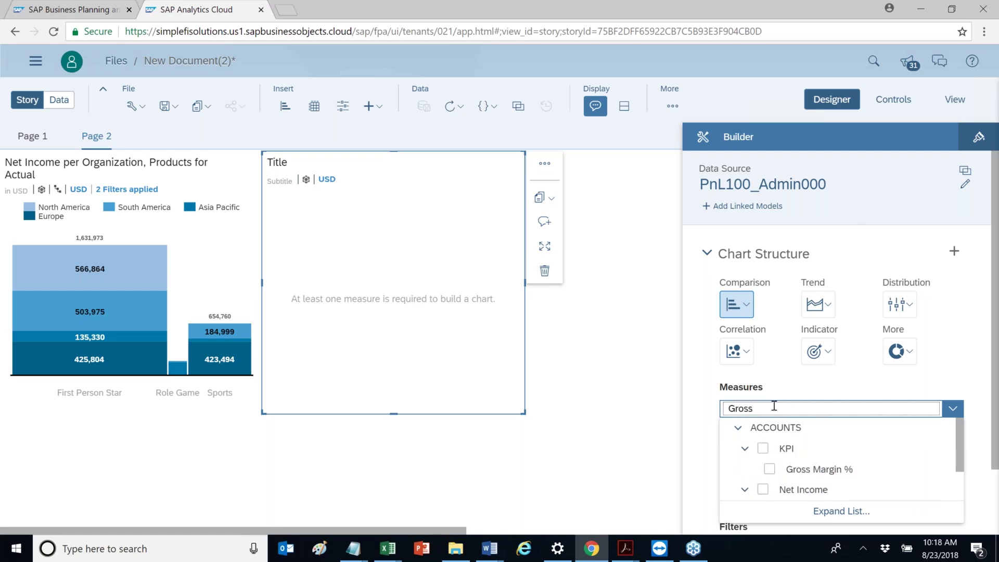
pyautogui.write(' Margin')
pyautogui.scroll(-2, 962, 451)
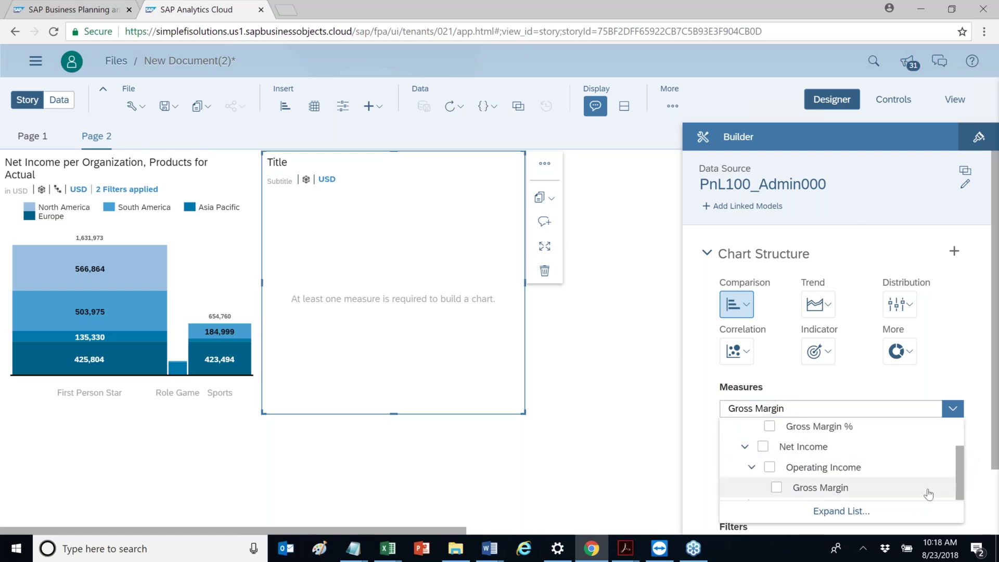
pyautogui.click(777, 489)
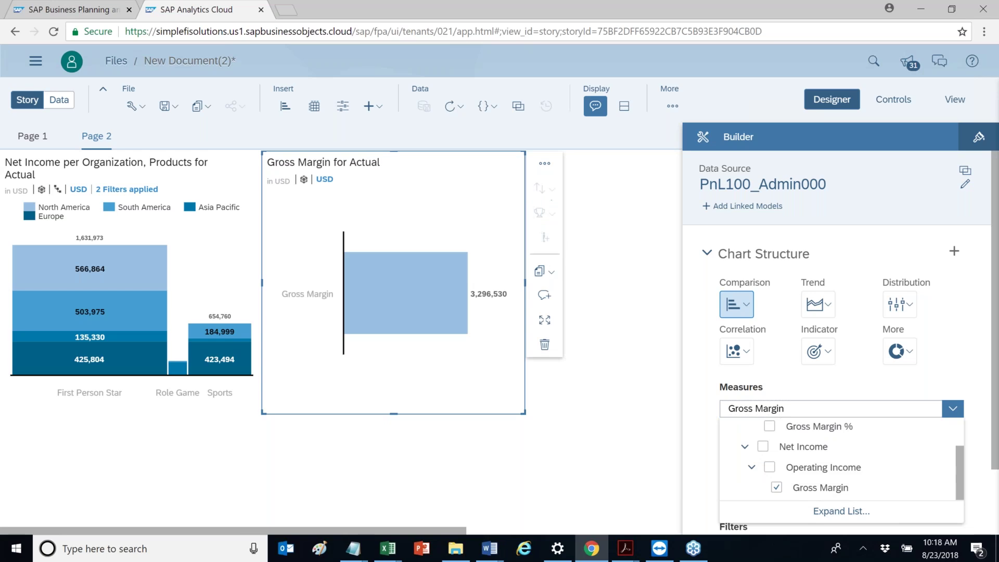
pyautogui.click(694, 391)
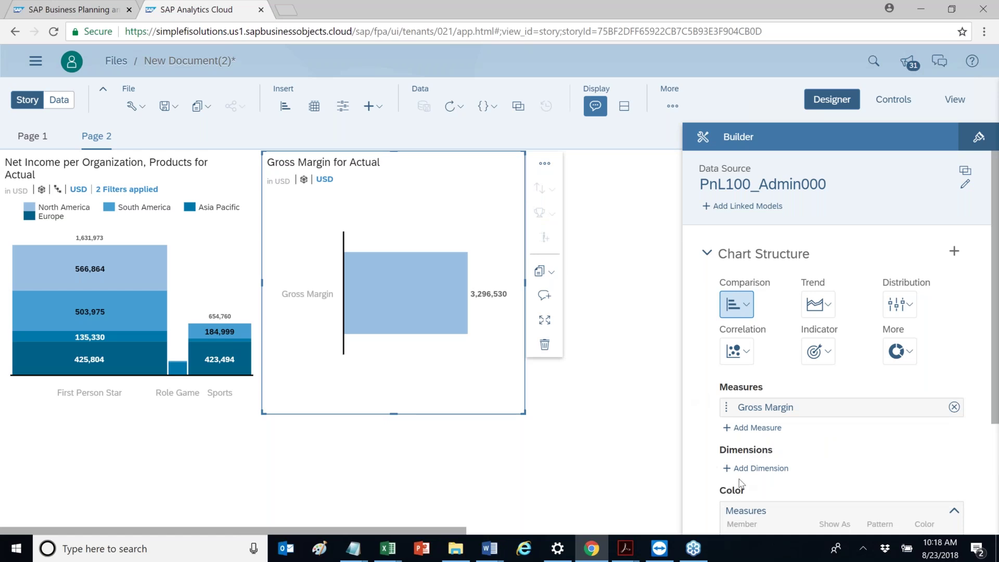
# Add the Products dimension to the Gross Margin chart
pyautogui.click(747, 470)
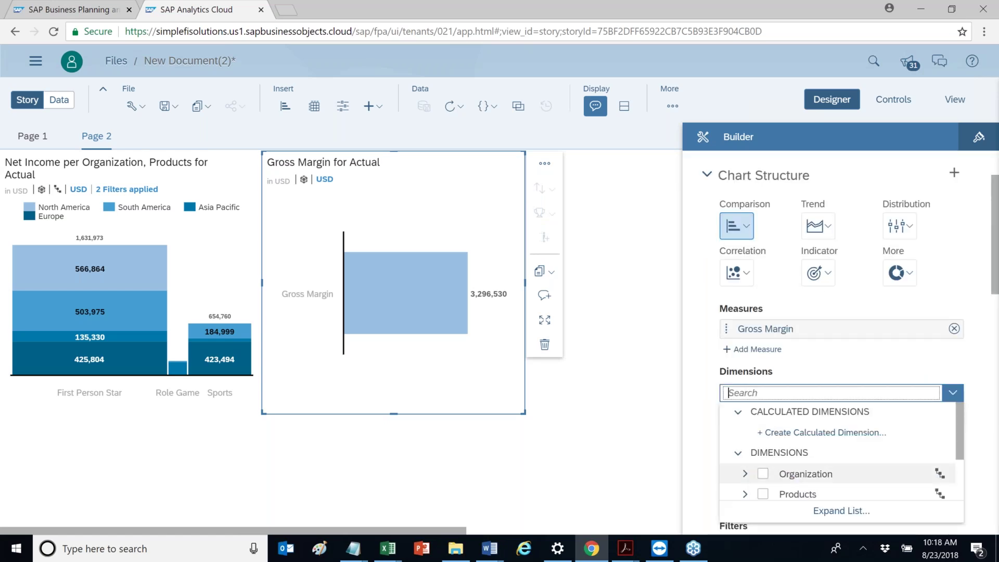
pyautogui.write('Product')
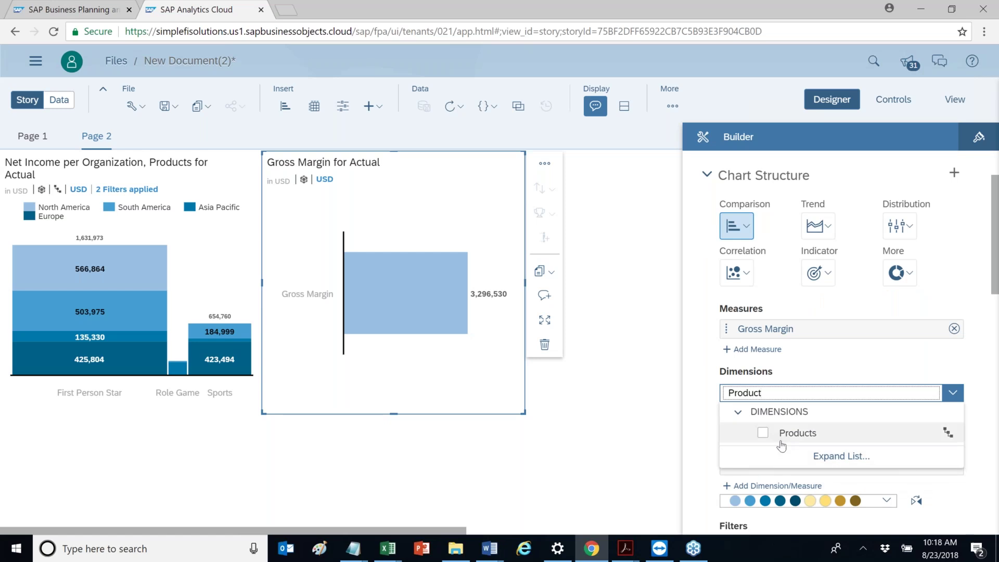
pyautogui.click(763, 433)
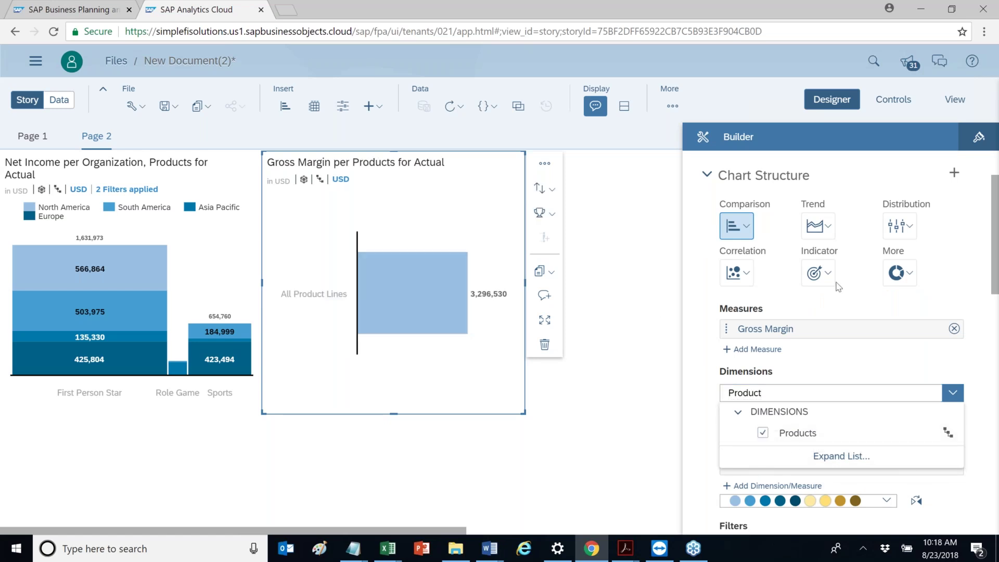
pyautogui.click(692, 360)
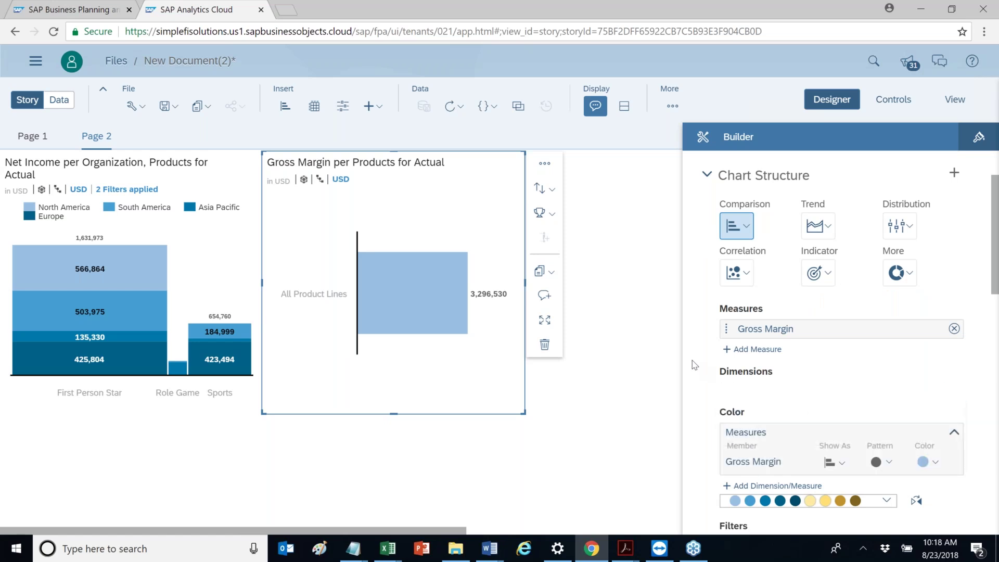
# Drill down the All Product Lines bar by Products
pyautogui.click(438, 293)
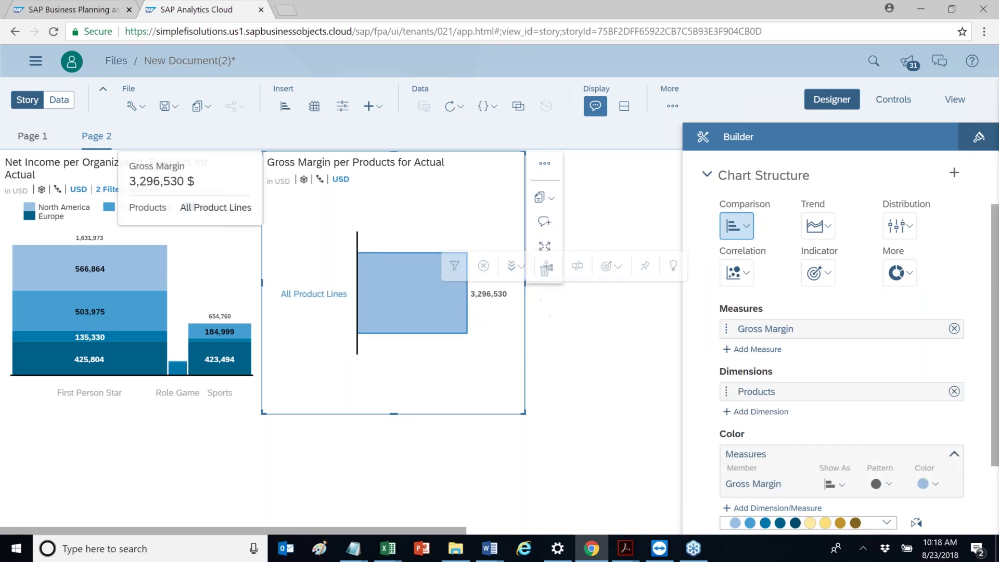
pyautogui.click(523, 269)
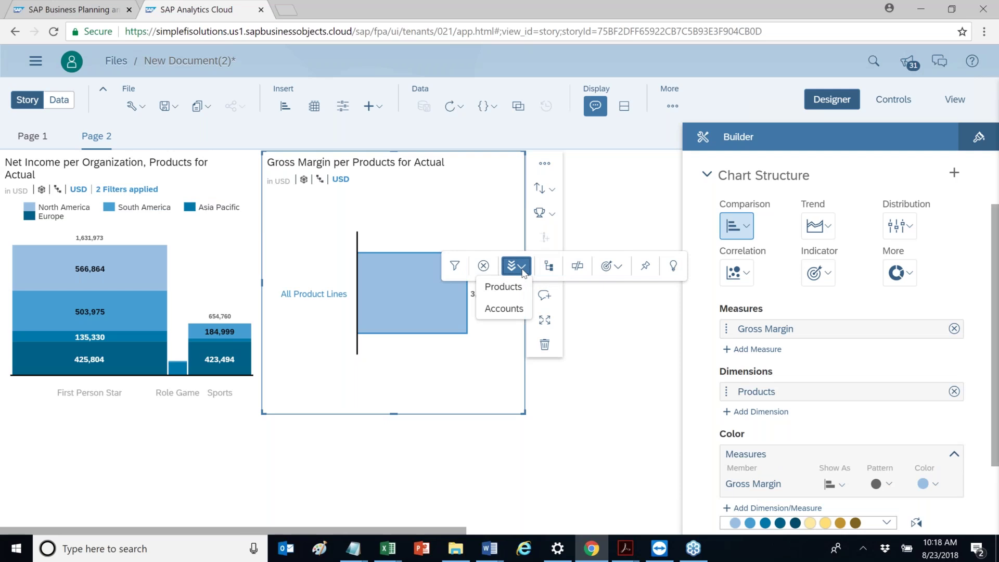
pyautogui.click(503, 287)
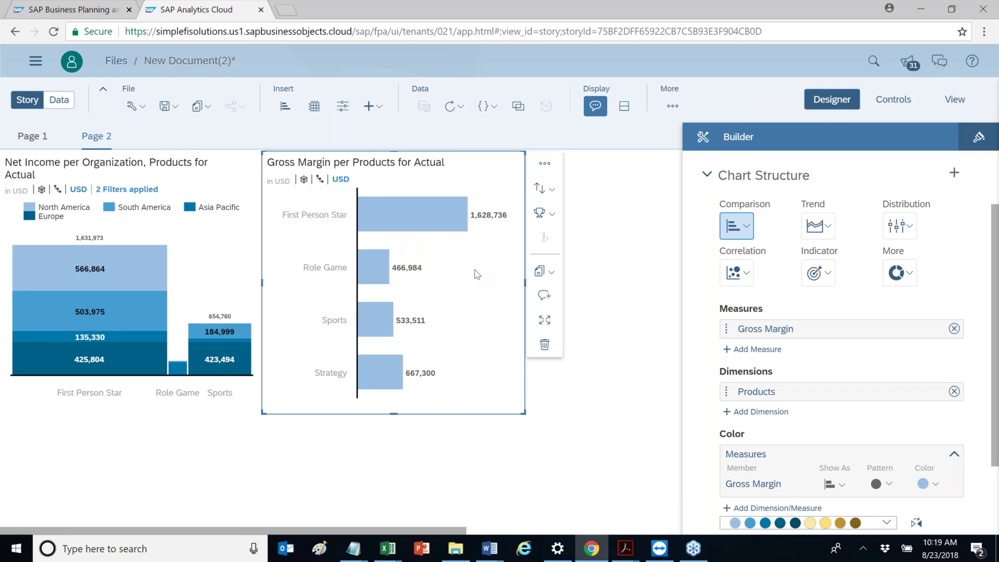
# Create a new calculation of type Aggregation for the chart's measures and name it Prod Count
pyautogui.click(754, 352)
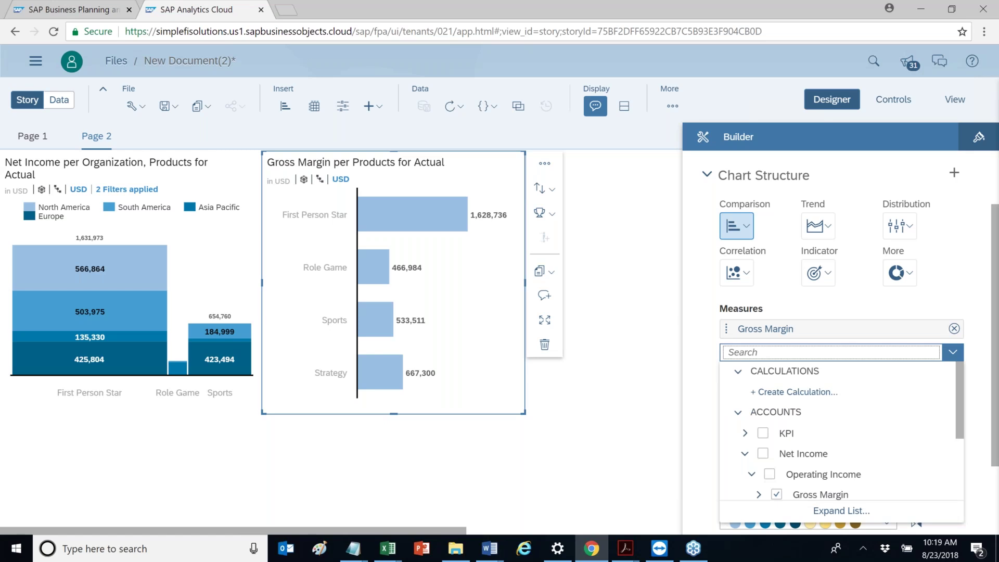
pyautogui.click(771, 396)
pyautogui.click(364, 182)
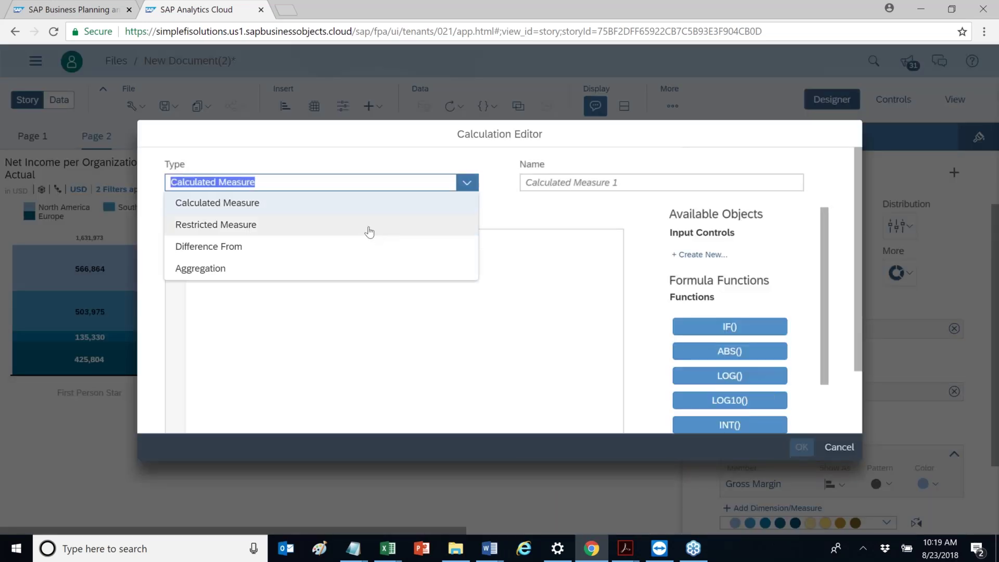
pyautogui.click(235, 269)
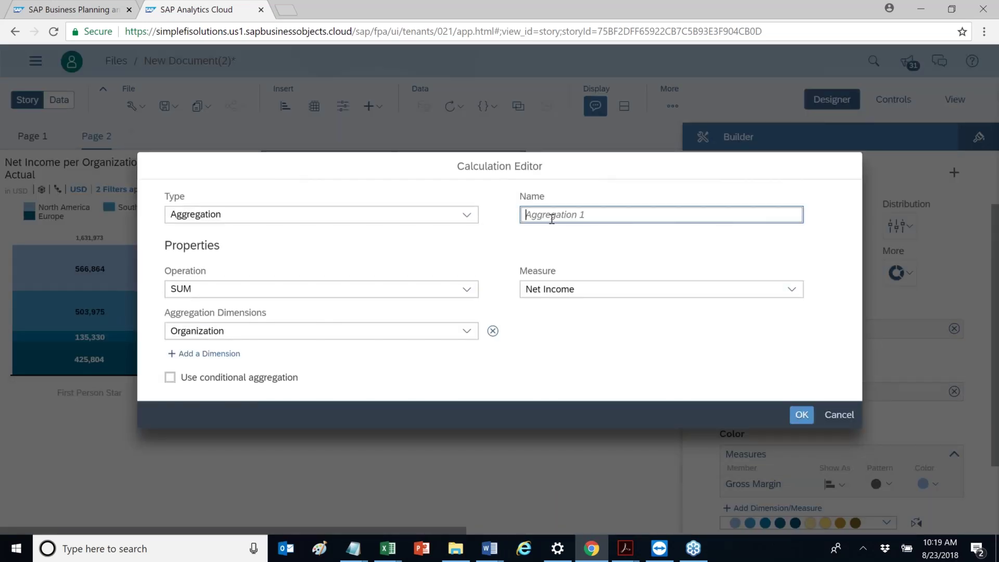
pyautogui.write('Prod Count')
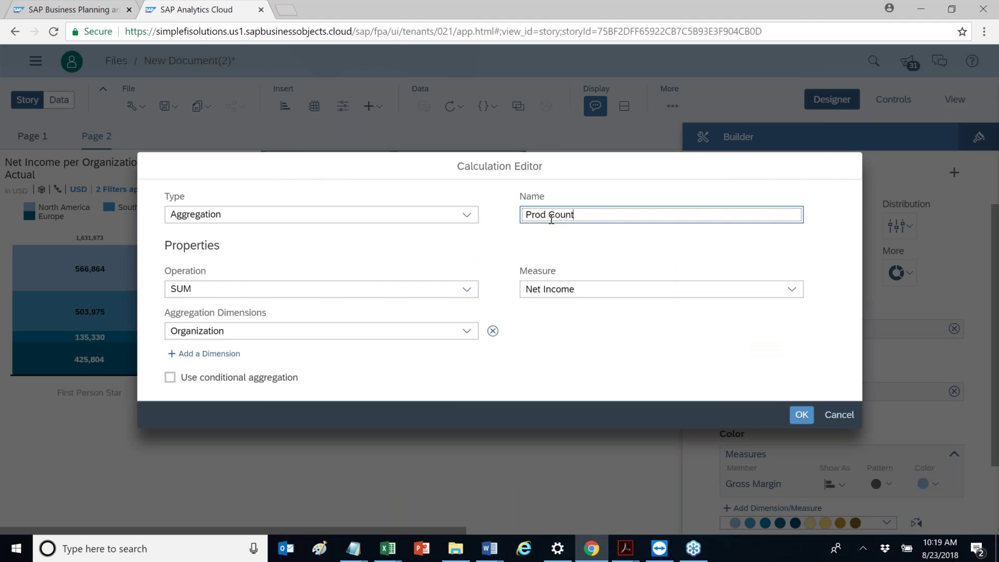
# Define Prod Count with the COUNT operation, Products as aggregation dimension and Gross Margin as measure, and confirm the calculation
pyautogui.click(303, 293)
pyautogui.click(213, 341)
pyautogui.click(468, 333)
pyautogui.click(211, 371)
pyautogui.click(610, 292)
pyautogui.write('Gross Marg')
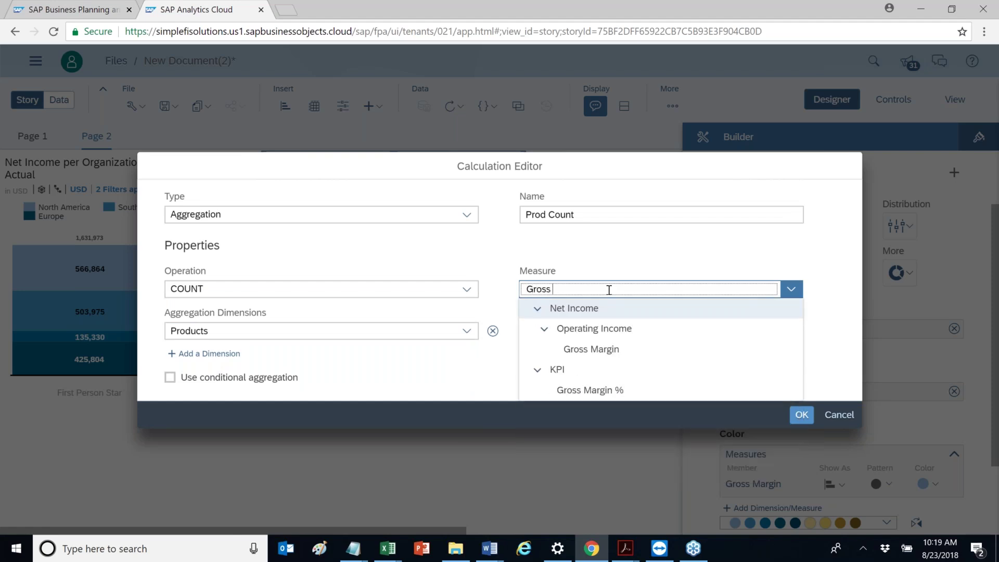
pyautogui.click(596, 349)
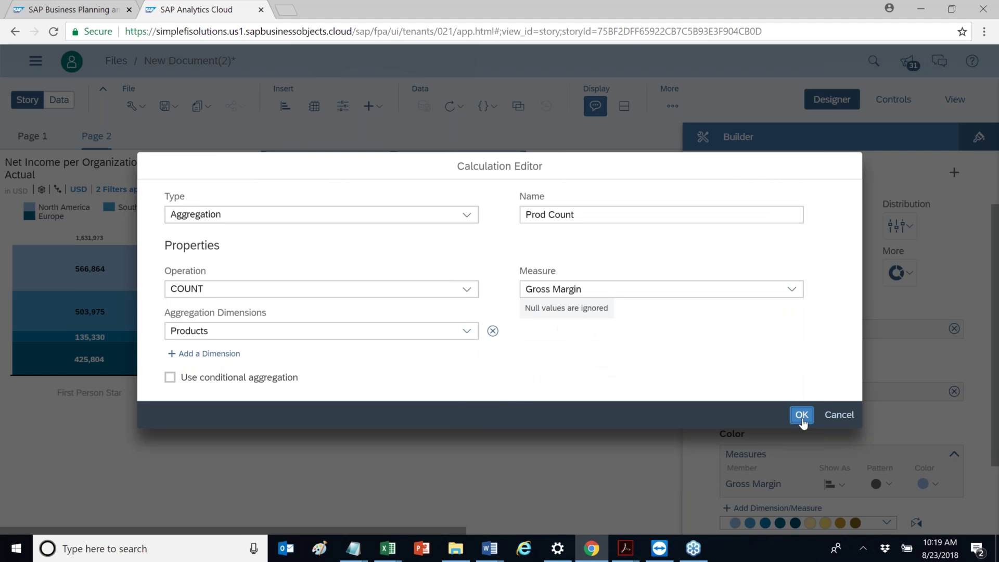
pyautogui.click(802, 417)
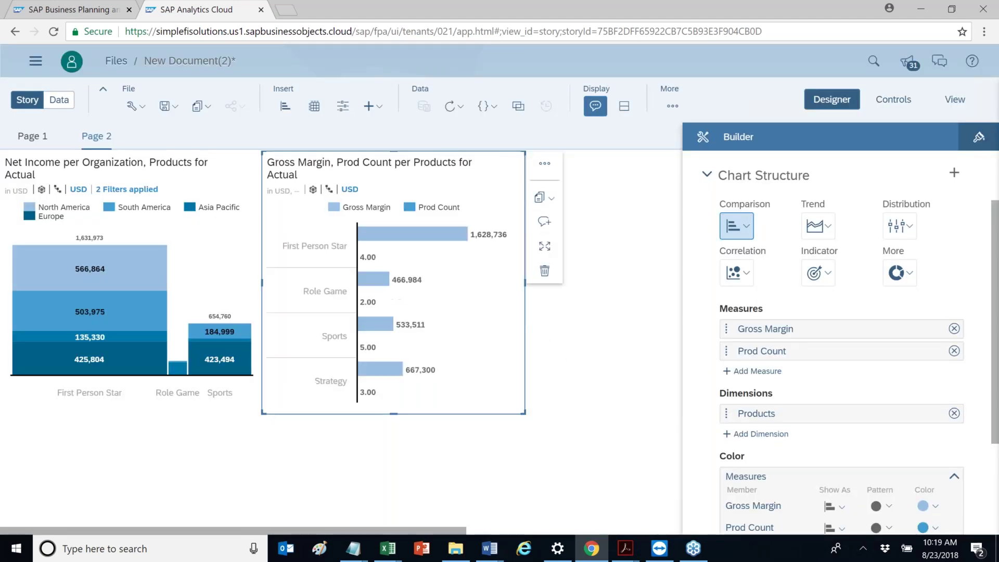
# Change the chart to Combination Column & Line and move Prod Count to the line axis
pyautogui.click(747, 228)
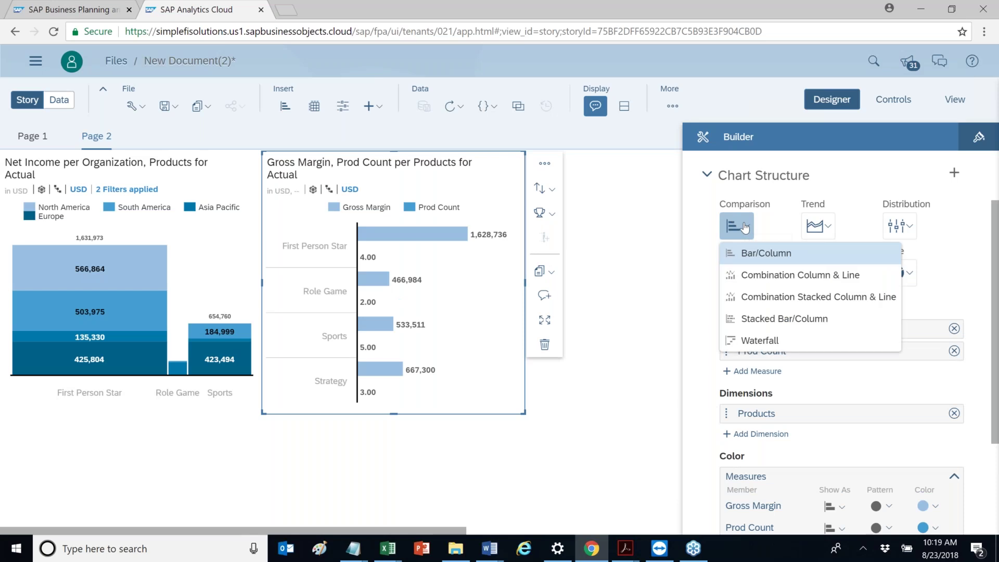
pyautogui.click(778, 276)
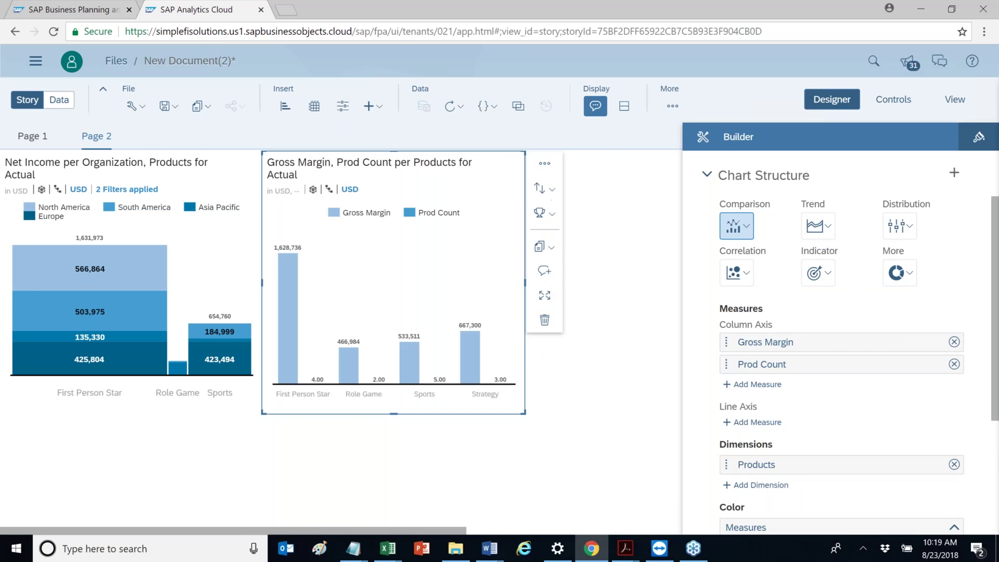
pyautogui.moveTo(767, 444); pyautogui.dragTo(785, 404)
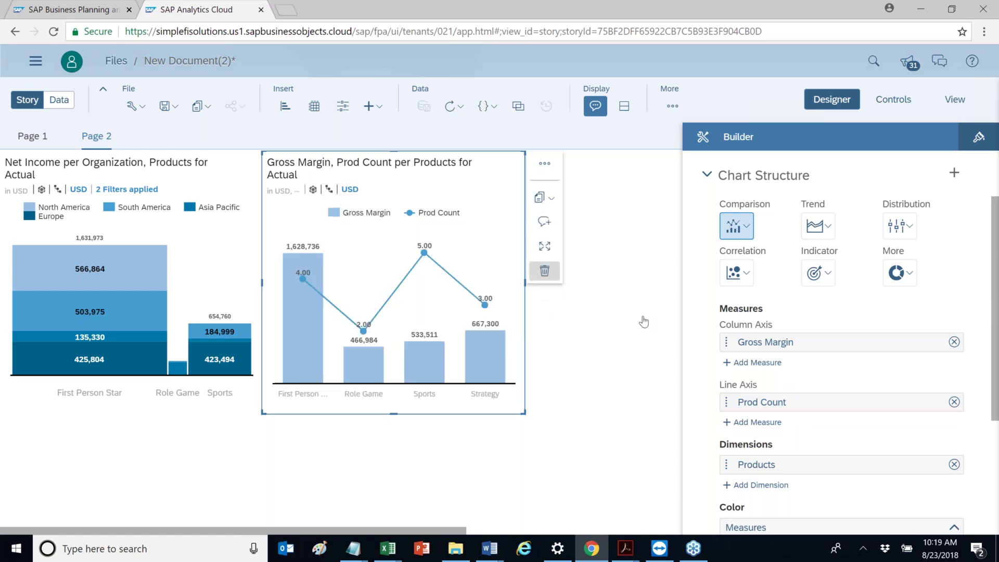
# Apply the standard color palette that starts with orange and pink to the combination chart
pyautogui.scroll(-4, 843, 364)
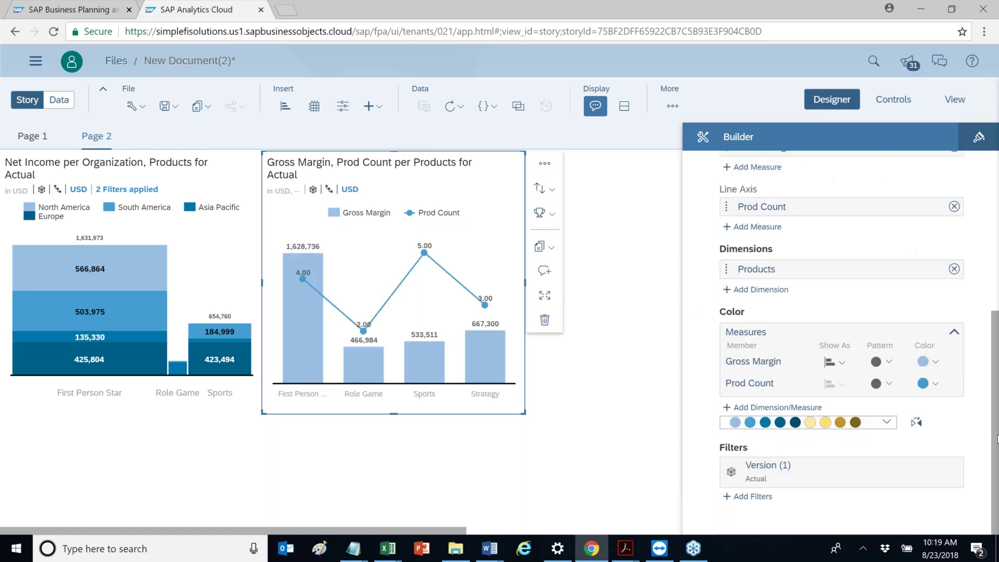
pyautogui.click(860, 430)
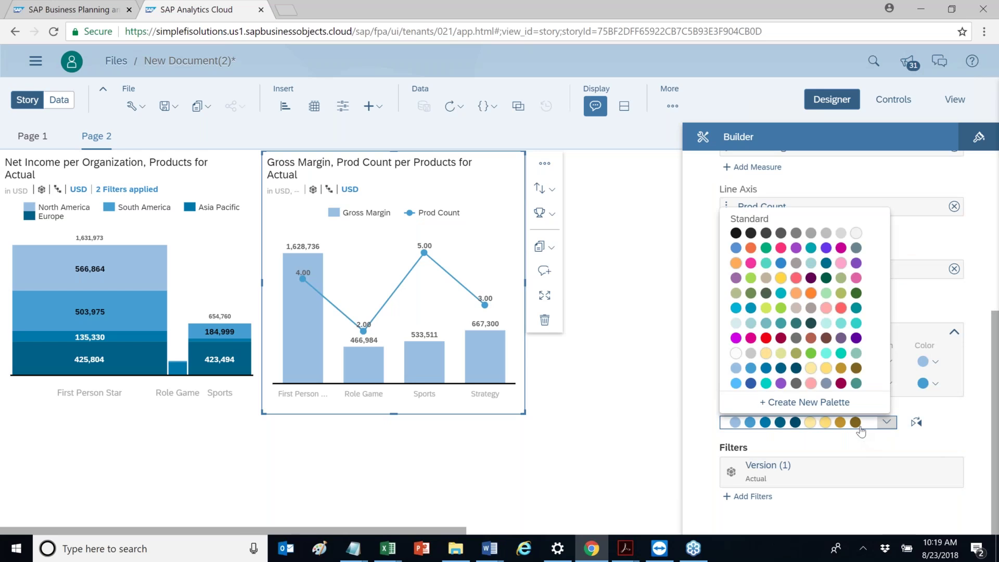
pyautogui.click(742, 265)
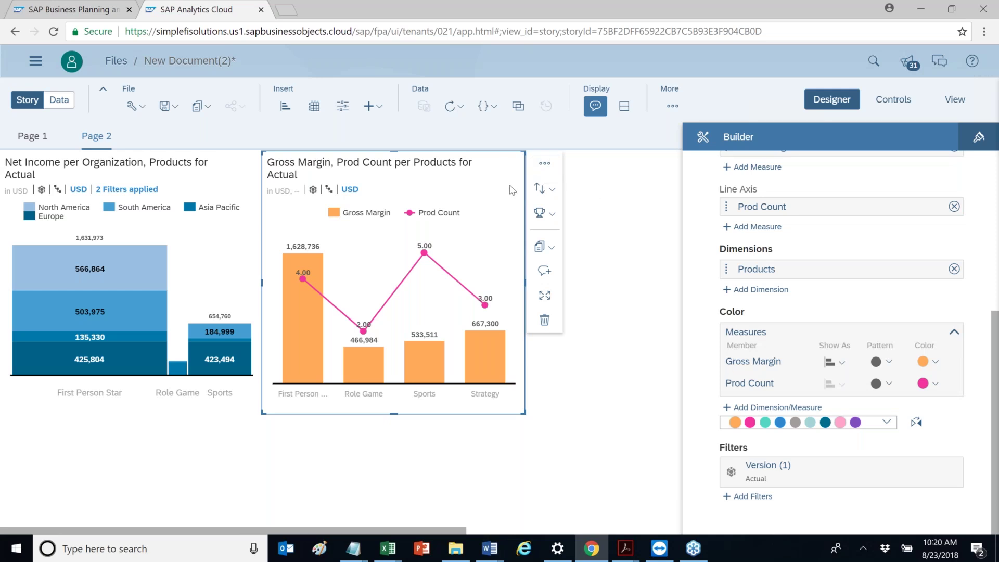
# Add Smart Insights to the Gross Margin and Prod Count chart
pyautogui.moveTo(418, 373)
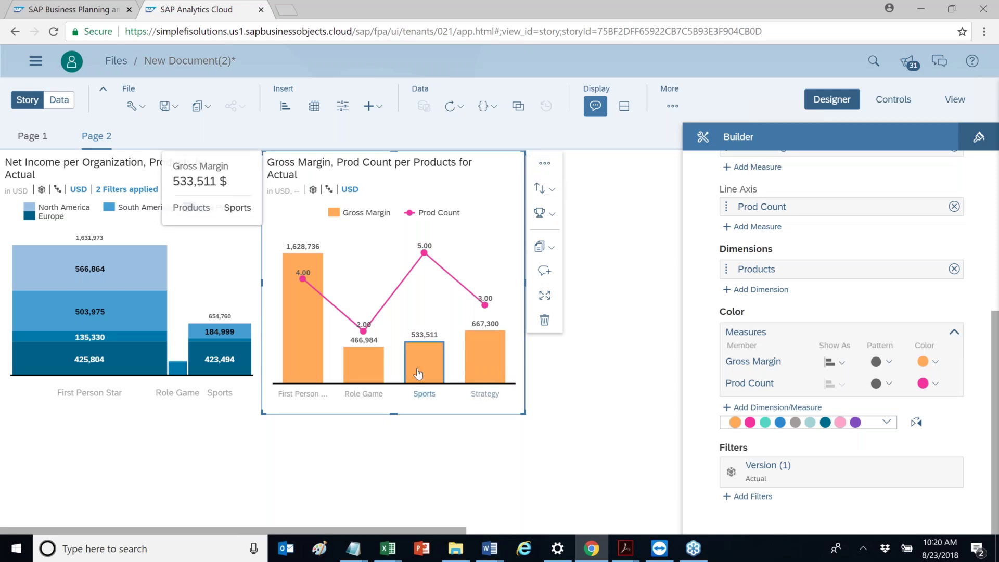
pyautogui.click(544, 165)
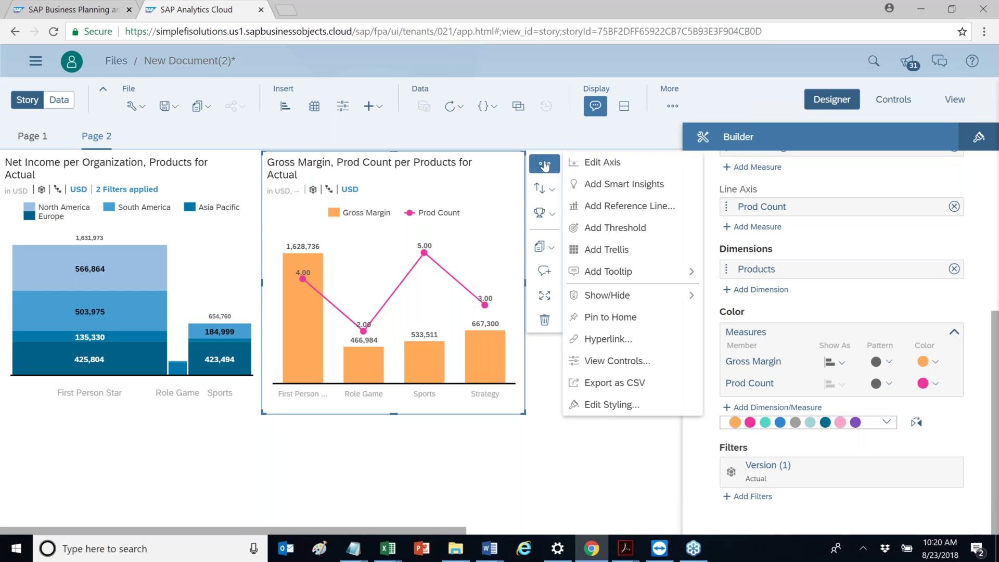
pyautogui.click(599, 185)
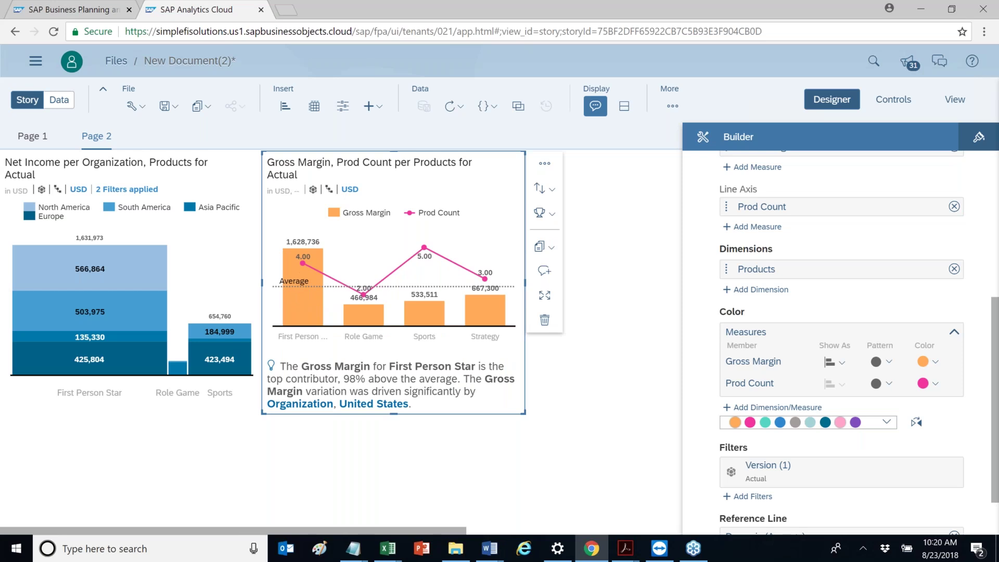
pyautogui.doubleClick(369, 386)
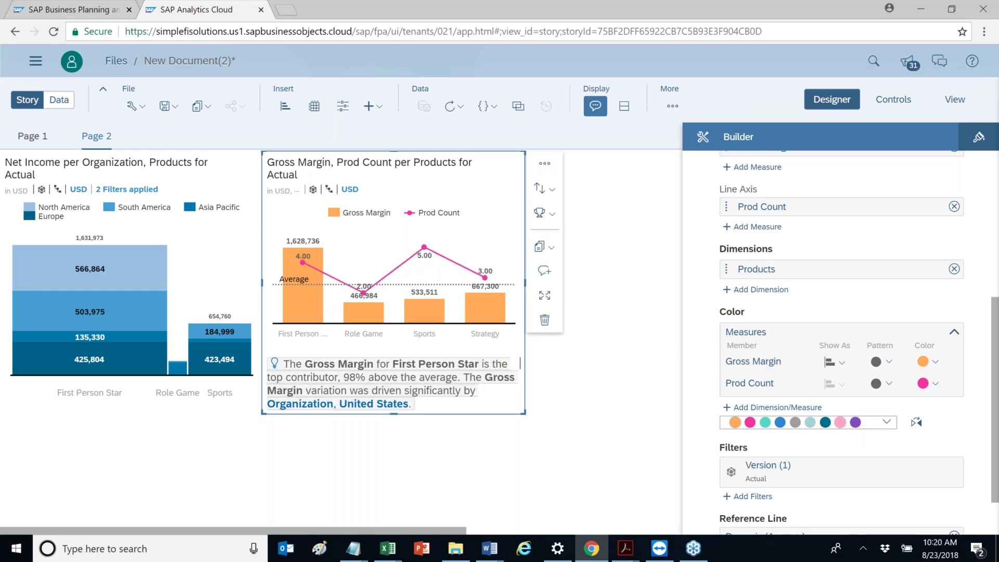
# Open Smart Insights for the First Person Star bar, add its top contributors as a chart, and close the Designer
pyautogui.moveTo(304, 306)
pyautogui.click(307, 308)
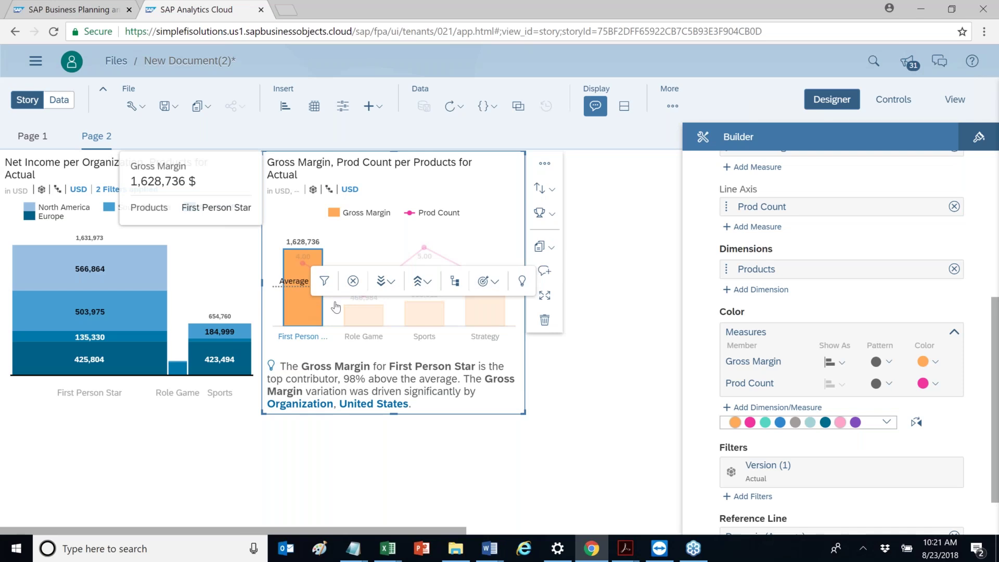
pyautogui.click(523, 282)
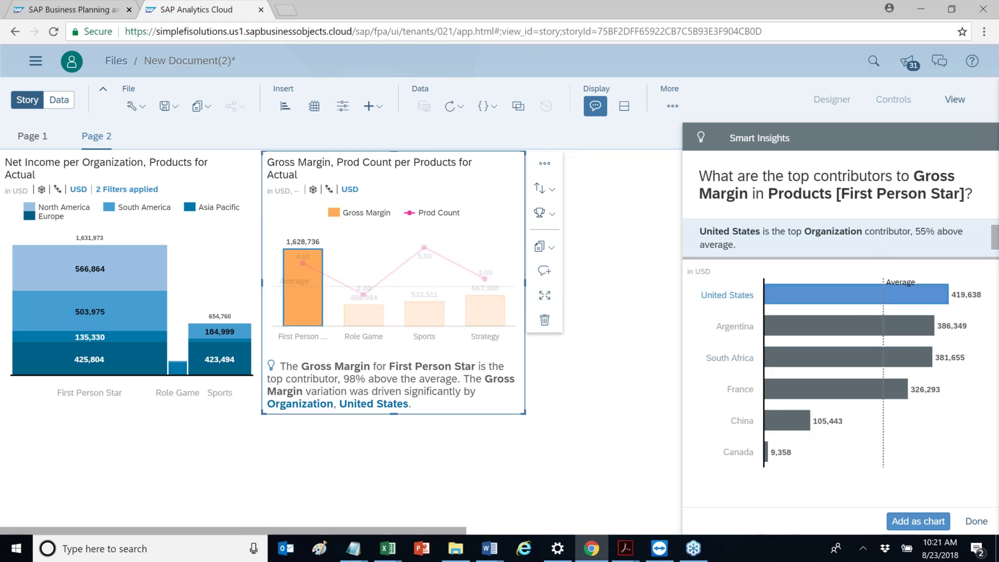
pyautogui.moveTo(859, 301)
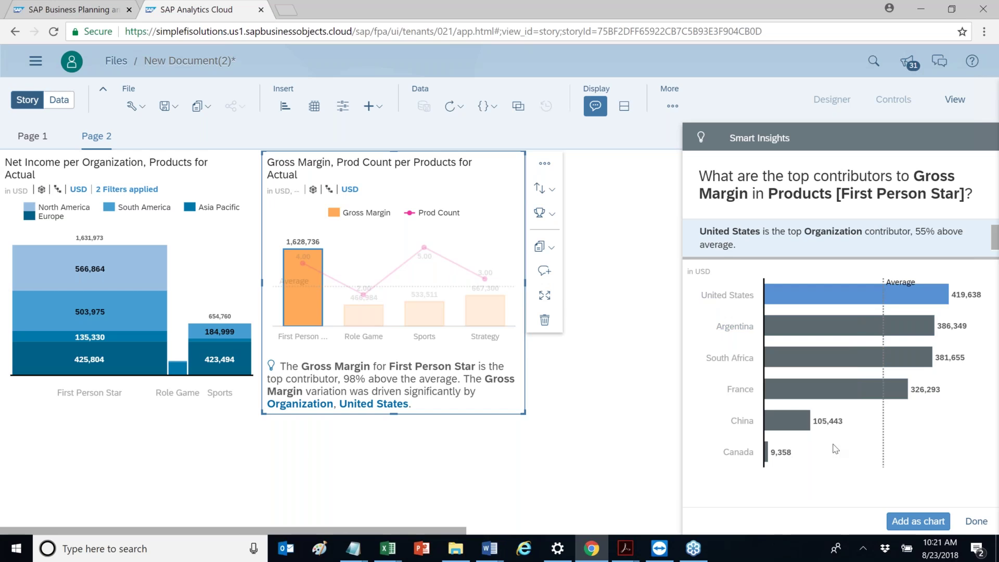
pyautogui.click(914, 523)
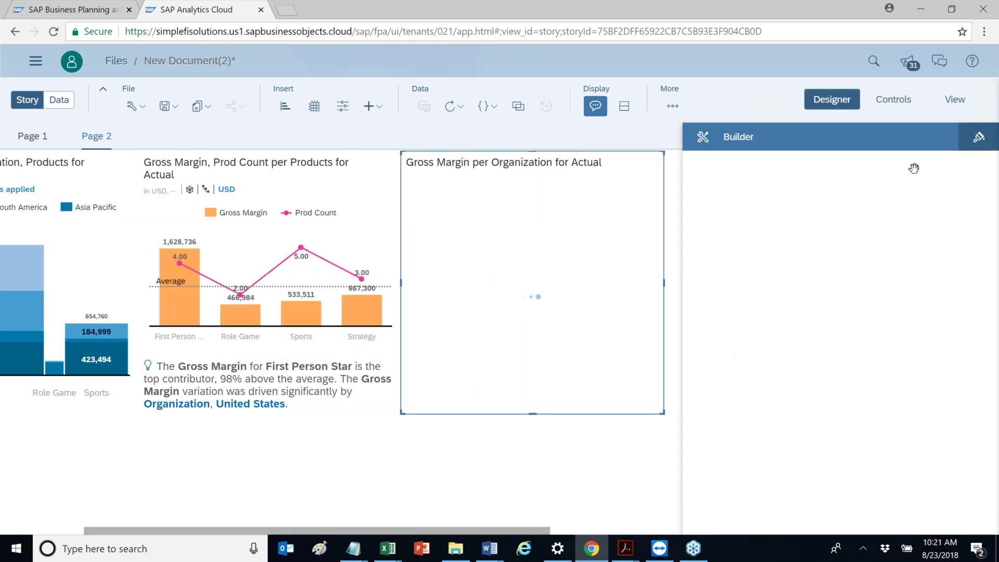
pyautogui.click(858, 101)
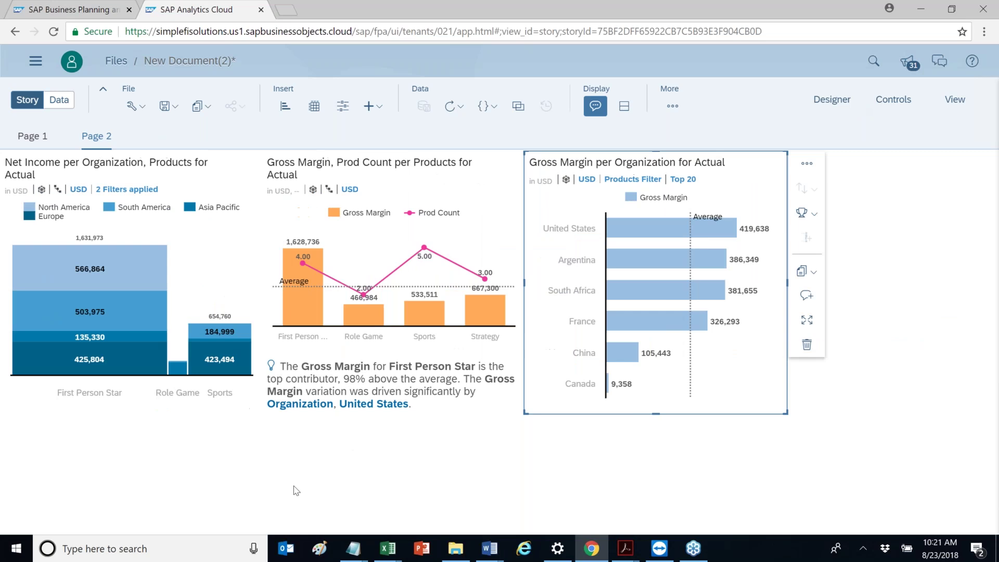
# Review the PL By Region table on Page 1 and return to the charts on Page 2
pyautogui.click(227, 465)
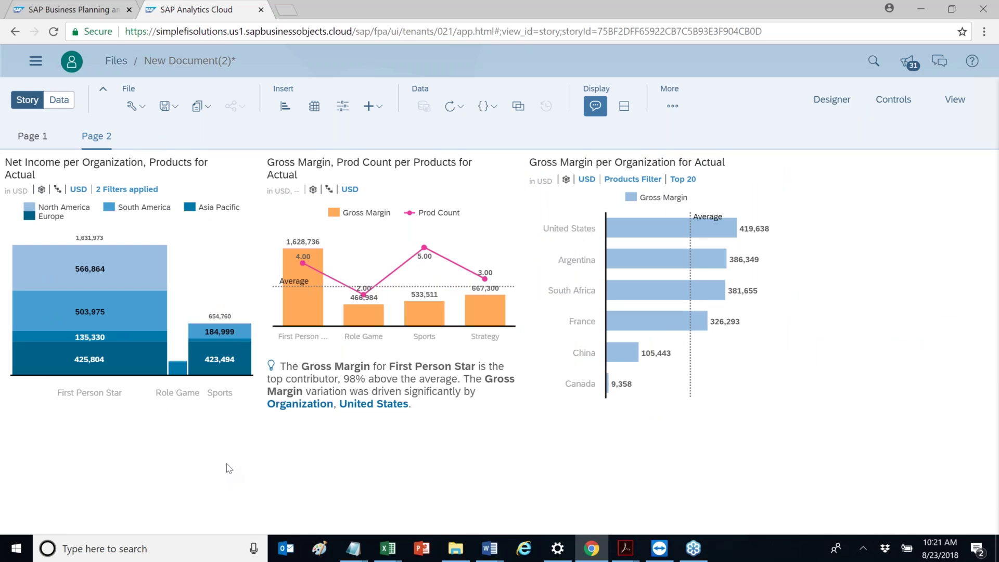
pyautogui.click(33, 136)
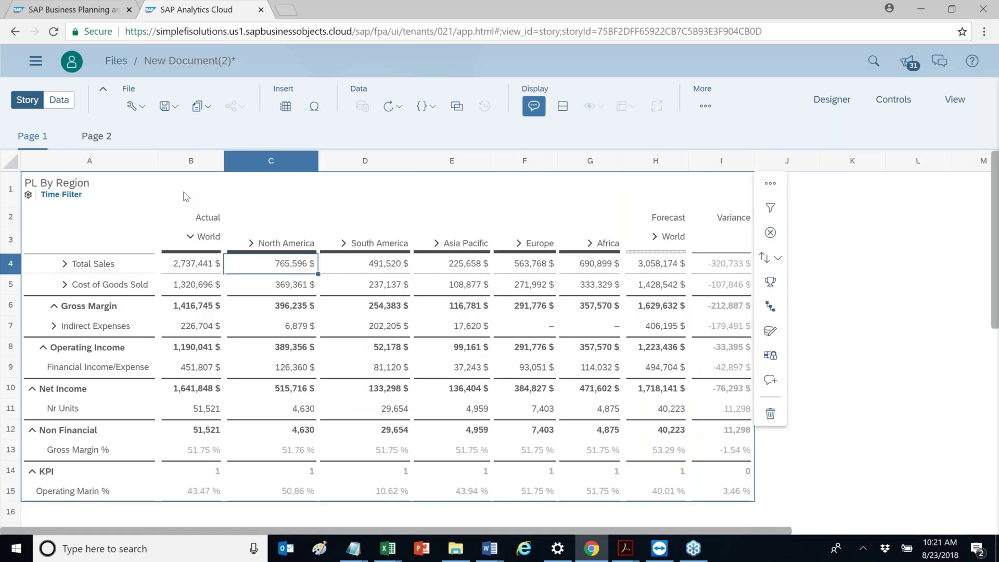
pyautogui.click(92, 138)
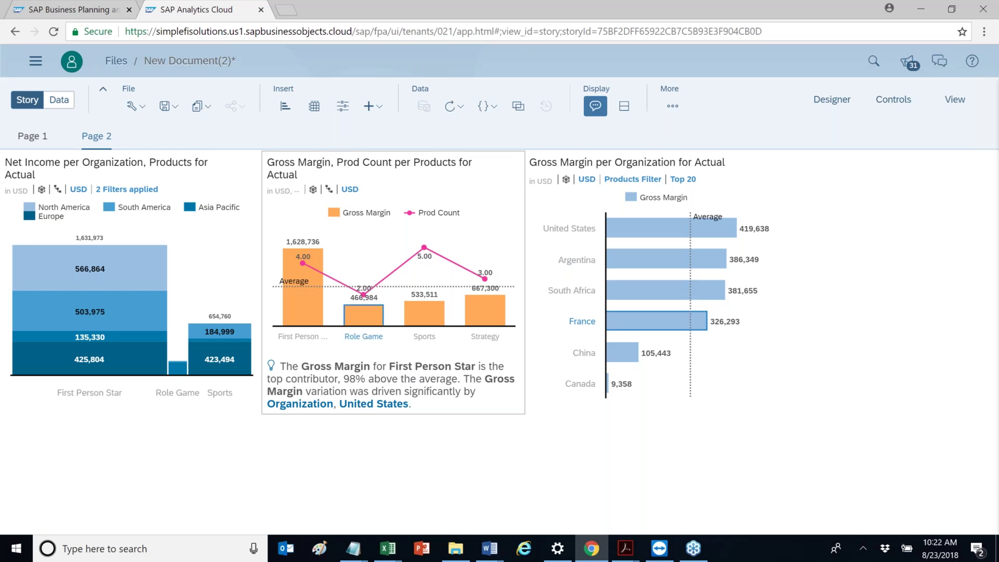
# Leave the new story for the home page and open the recent story S010 Planning Review_v02
pyautogui.click(35, 61)
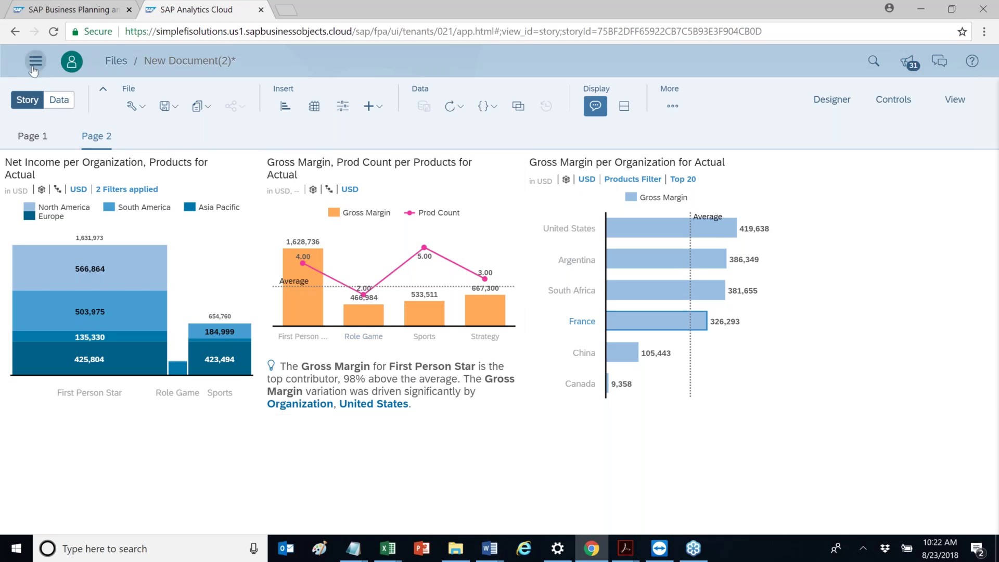
pyautogui.click(42, 107)
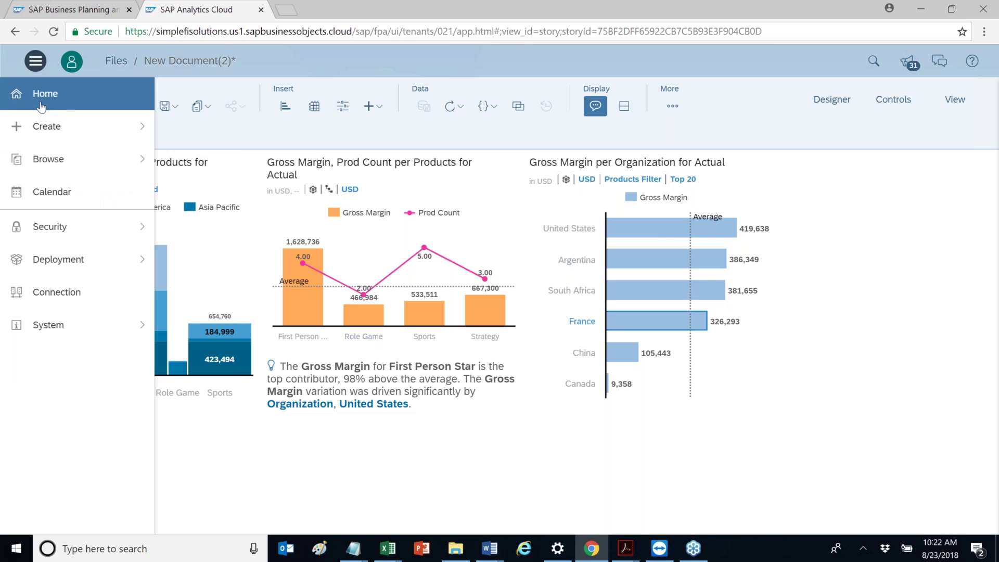
pyautogui.click(630, 322)
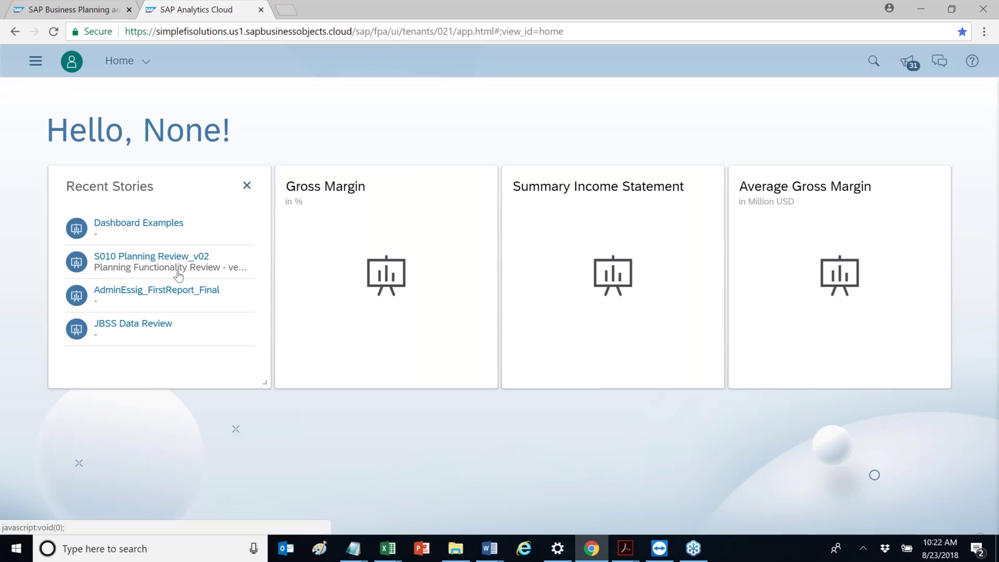
pyautogui.click(144, 257)
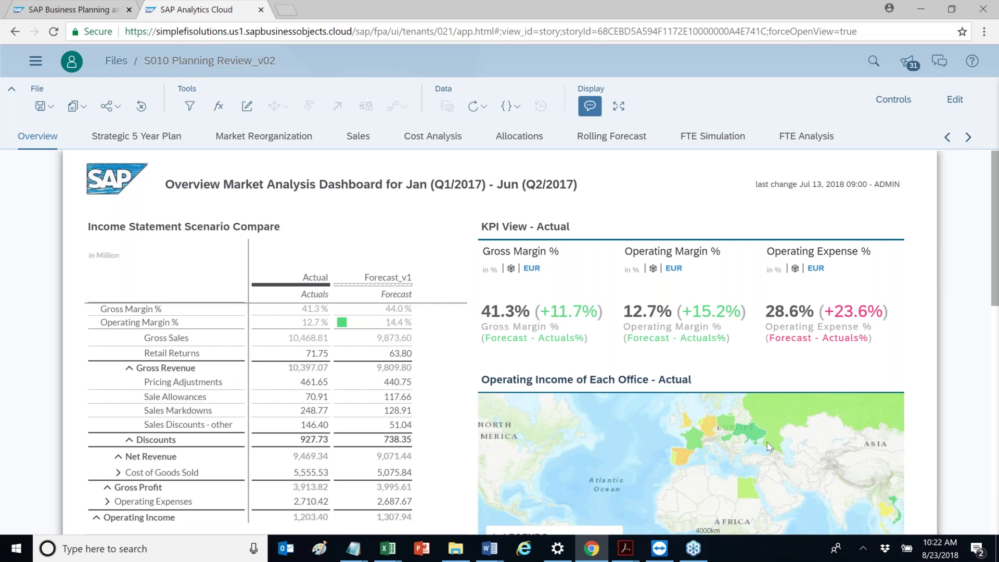
# Review the Strategic 5 Year Plan and Sales pages, including the Dec 2017 Gross Sales point in the Forecast_v1 chart, and return to the home page
pyautogui.click(550, 327)
pyautogui.click(159, 139)
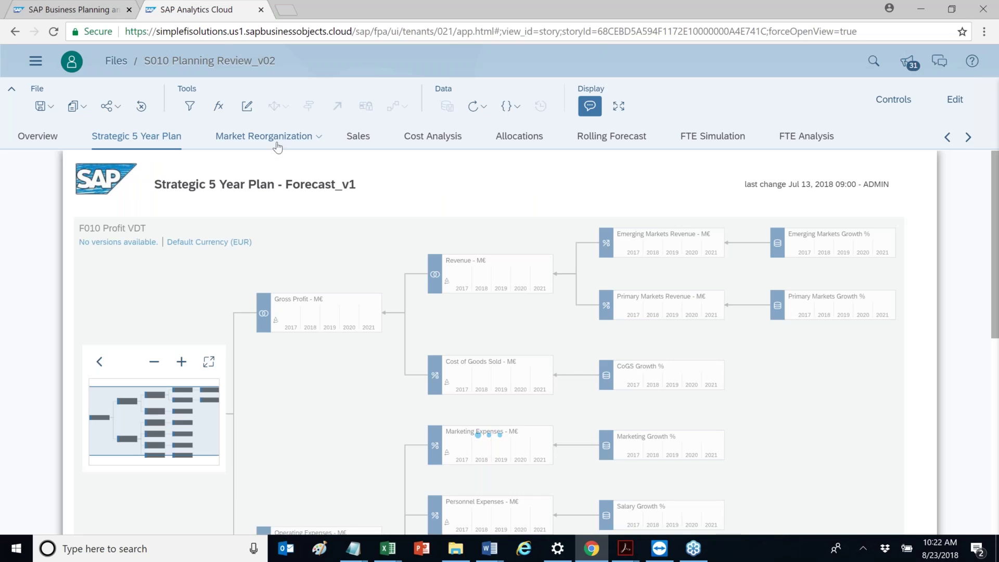
pyautogui.click(362, 138)
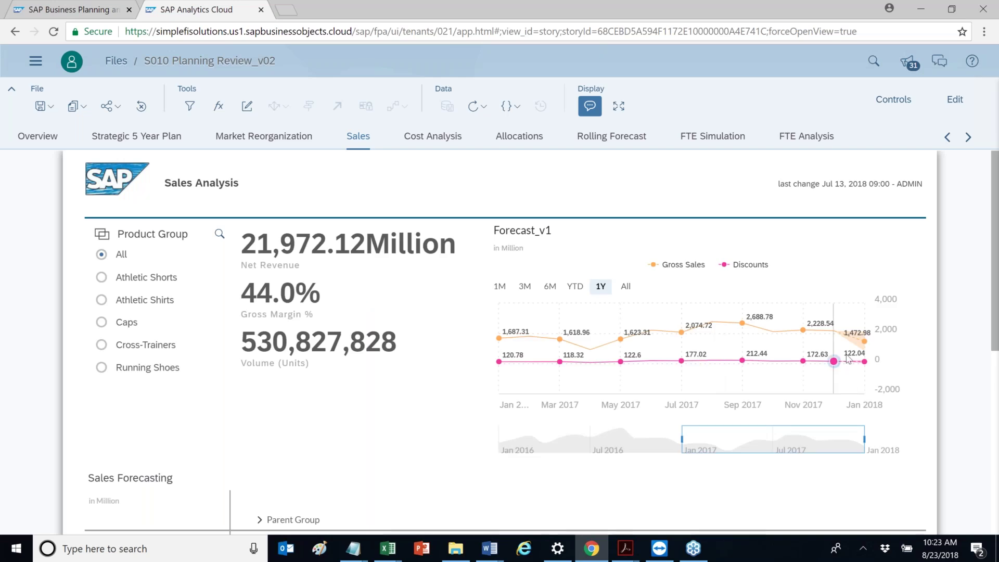
pyautogui.moveTo(835, 327)
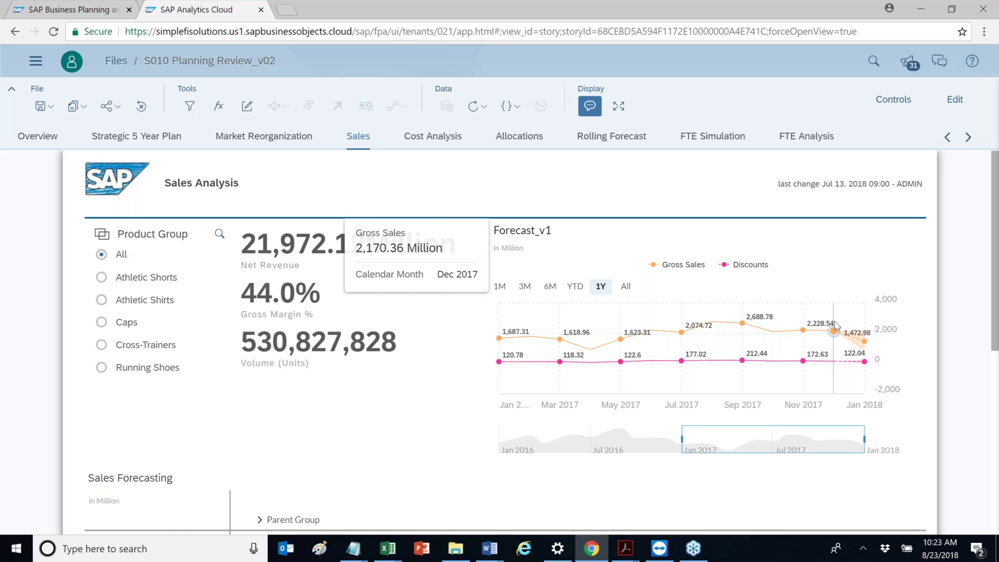
pyautogui.click(35, 63)
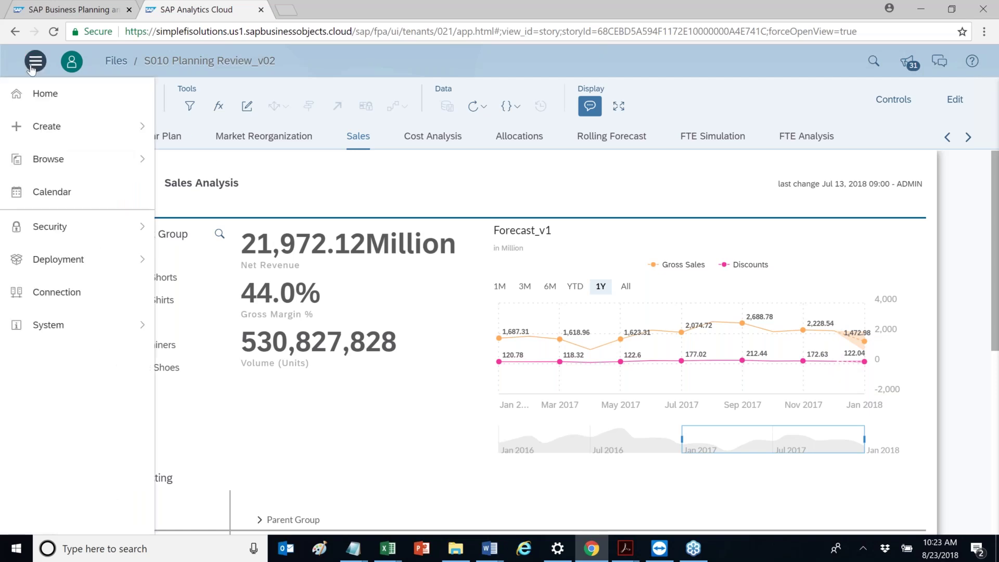
pyautogui.click(43, 104)
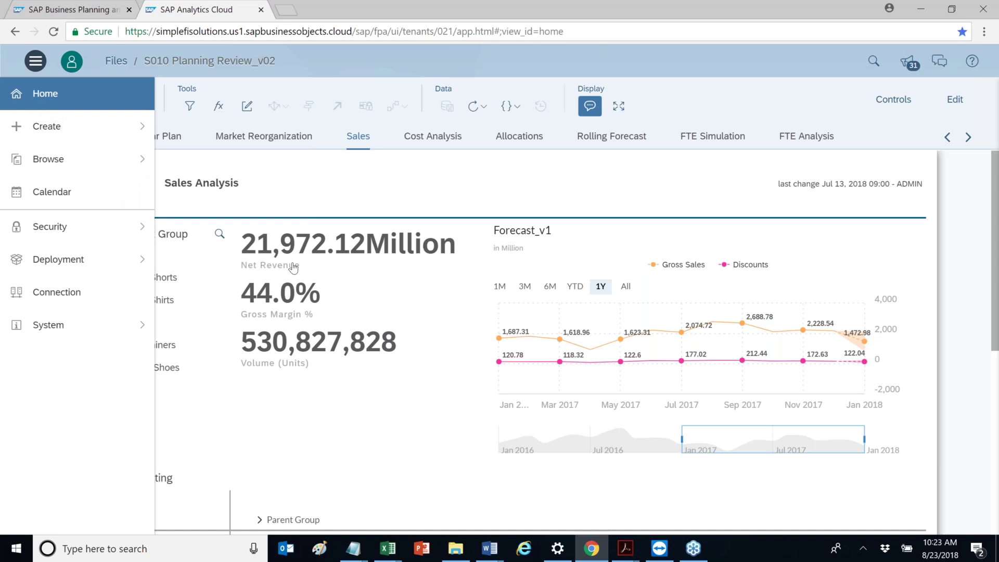
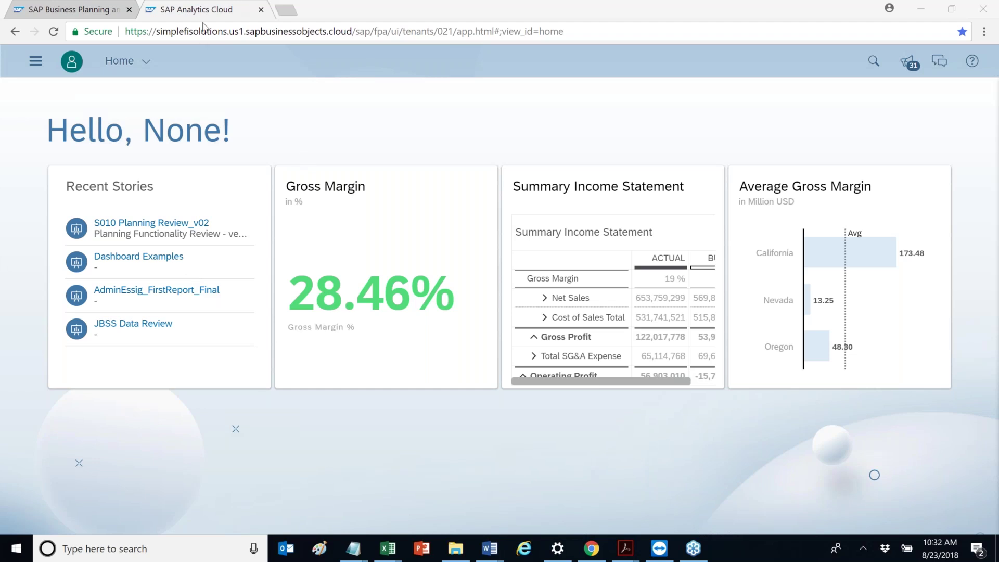
# Open the Content Library's Business Content from the file browser and look through its list of SAP industry and line-of-business packages
pyautogui.click(36, 64)
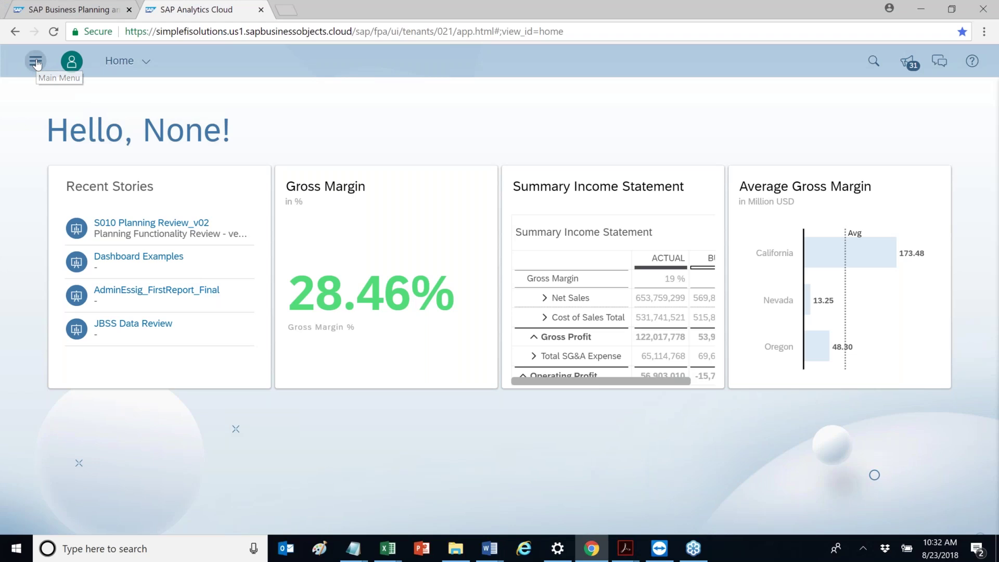
pyautogui.click(36, 63)
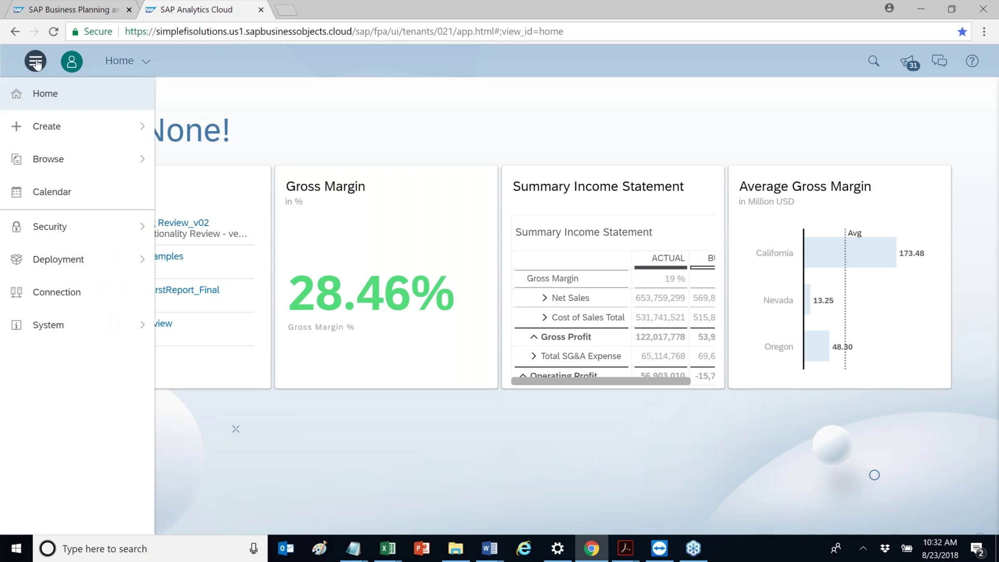
pyautogui.click(124, 163)
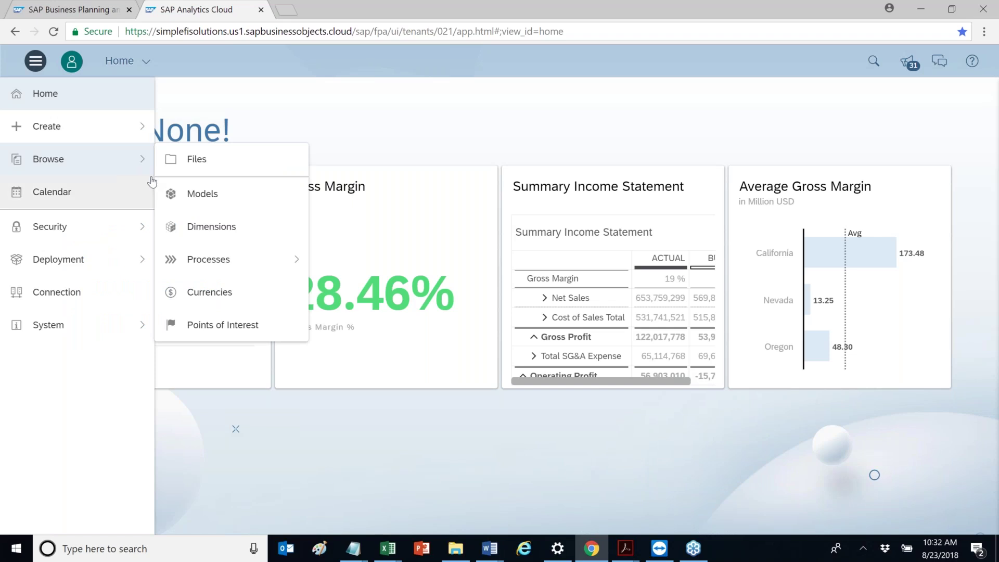
pyautogui.click(178, 167)
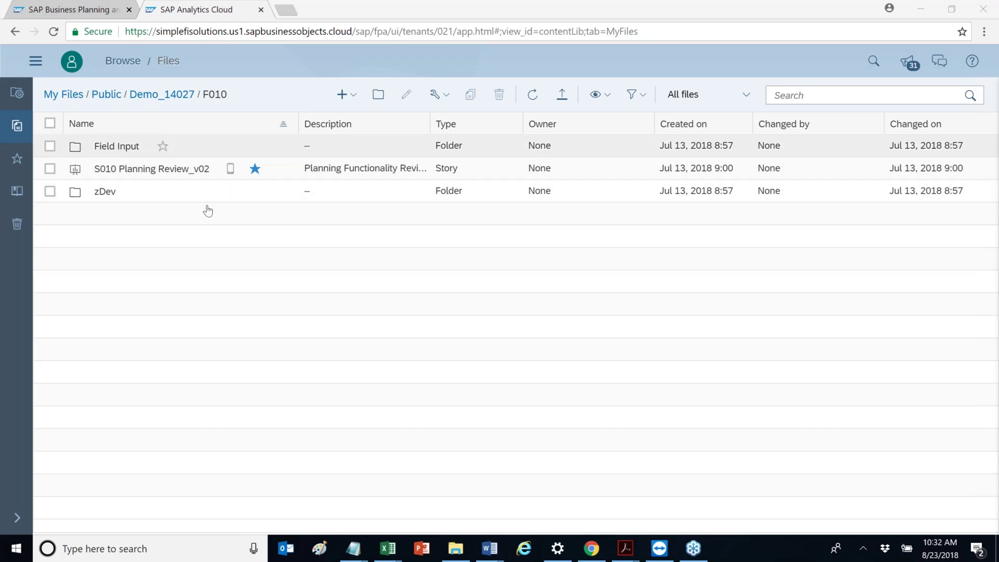
pyautogui.click(18, 189)
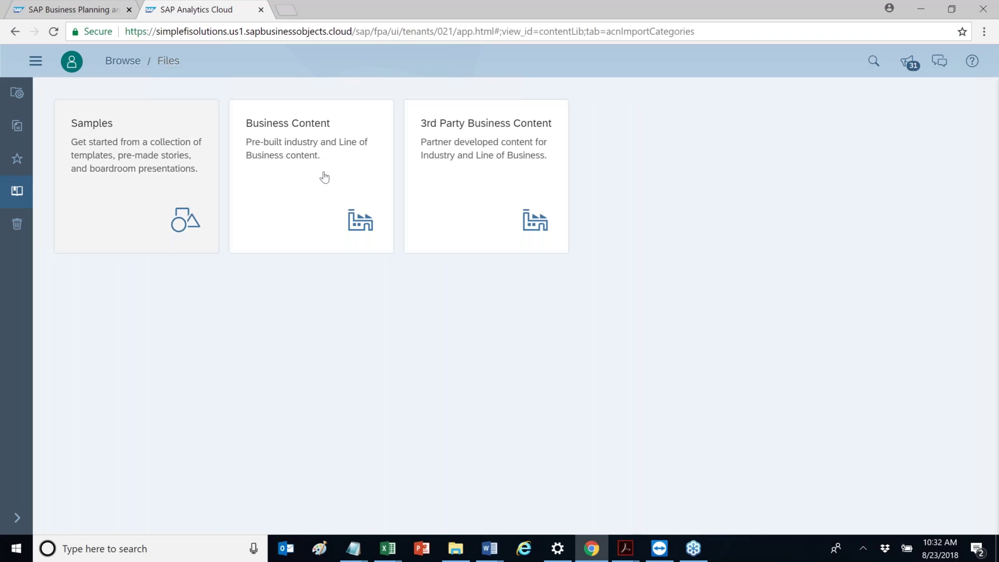
pyautogui.click(311, 144)
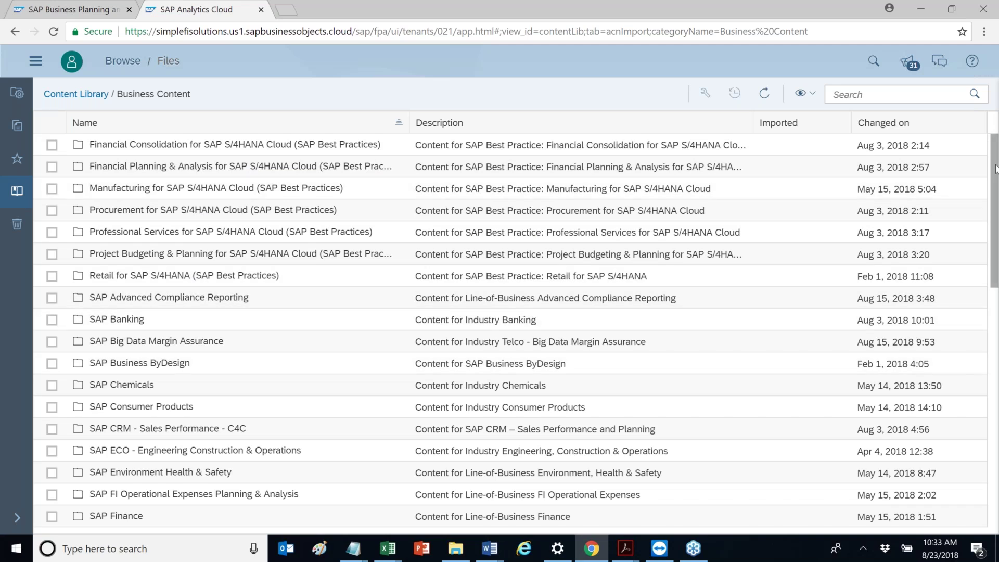
pyautogui.moveTo(996, 173); pyautogui.dragTo(996, 333)
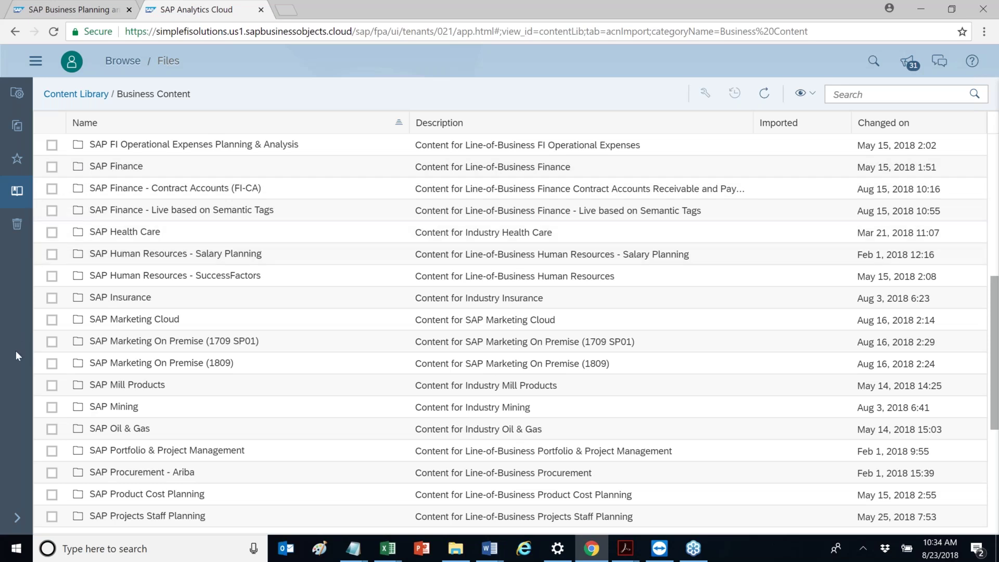
pyautogui.hotkey('alt', 'Tab')
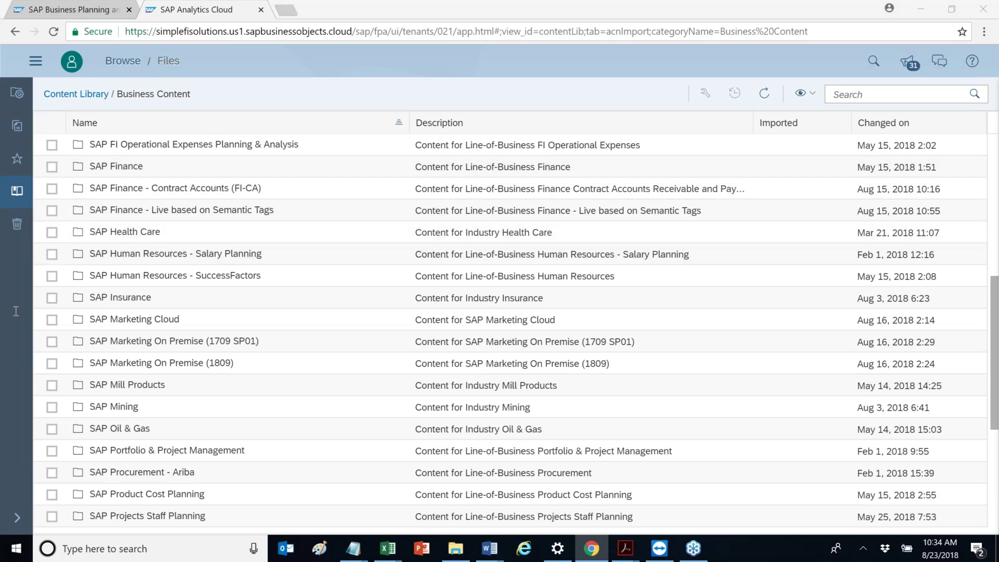